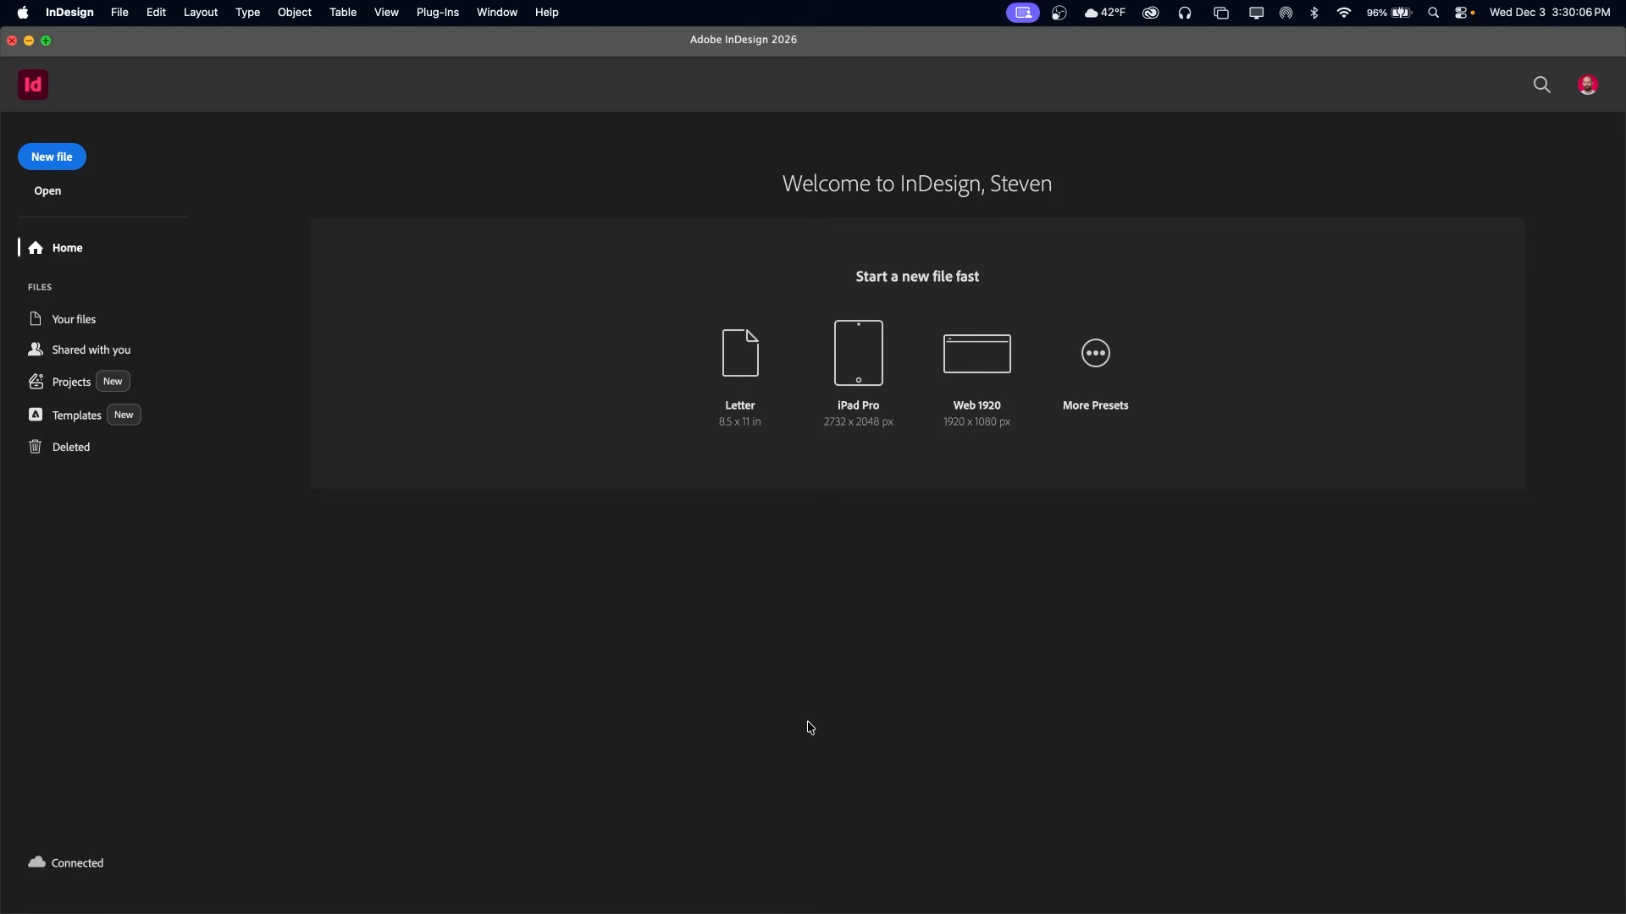
Create a new portrait document 11 inches wide by 17 inches high
{"action": "left_click", "coordinate": [57, 157]}
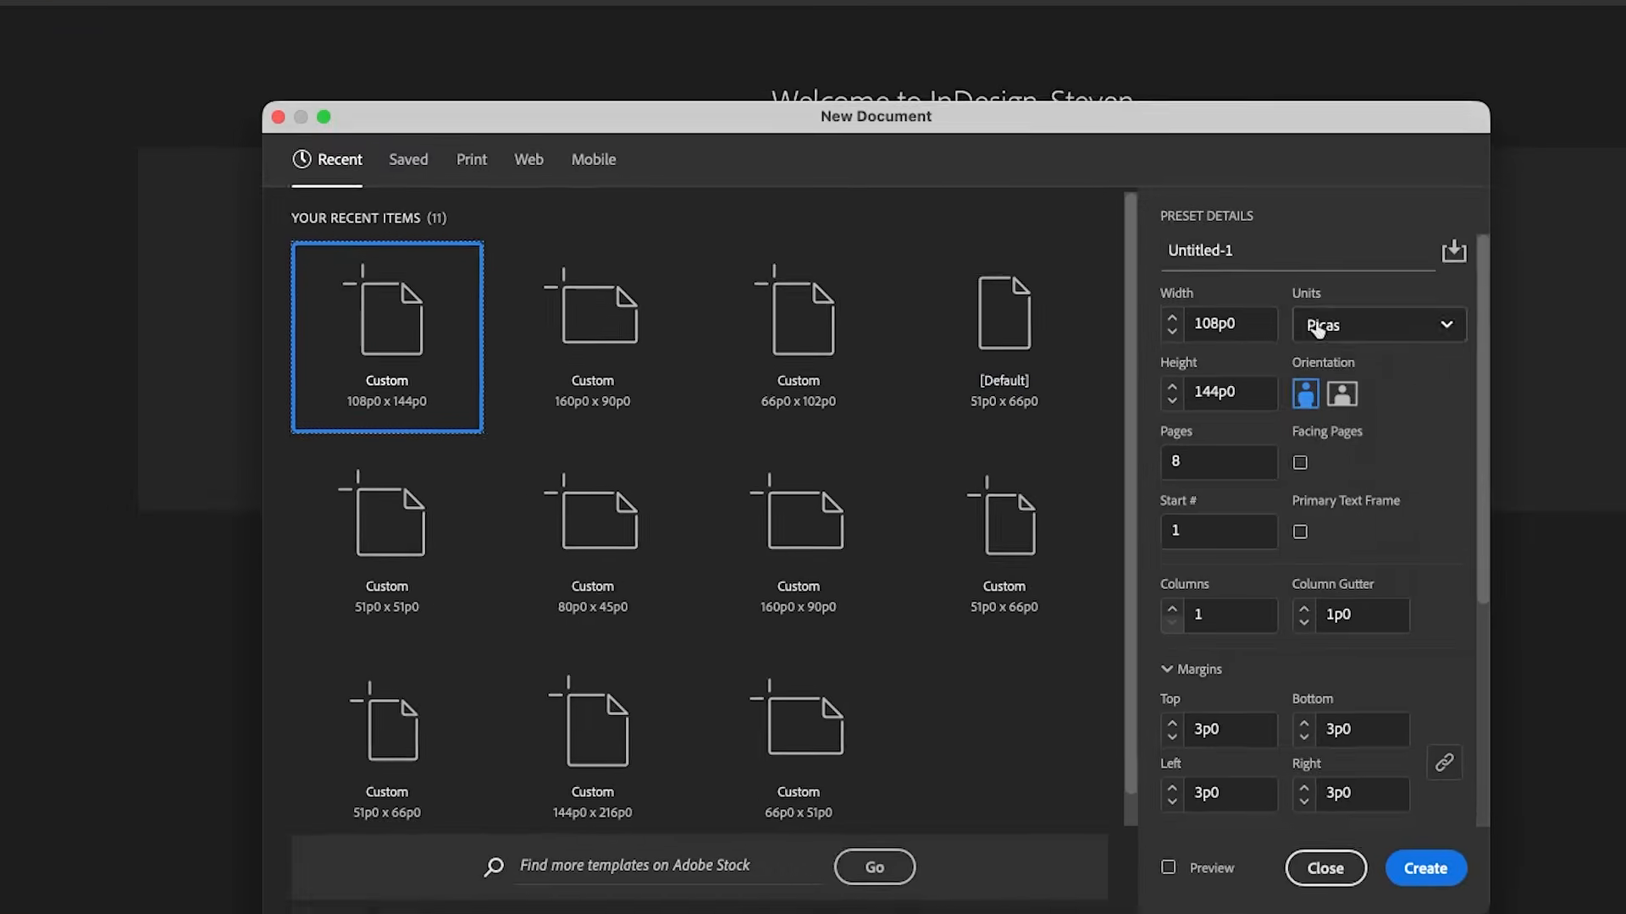
{"action": "left_click", "coordinate": [1319, 329]}
{"action": "left_click", "coordinate": [1300, 447]}
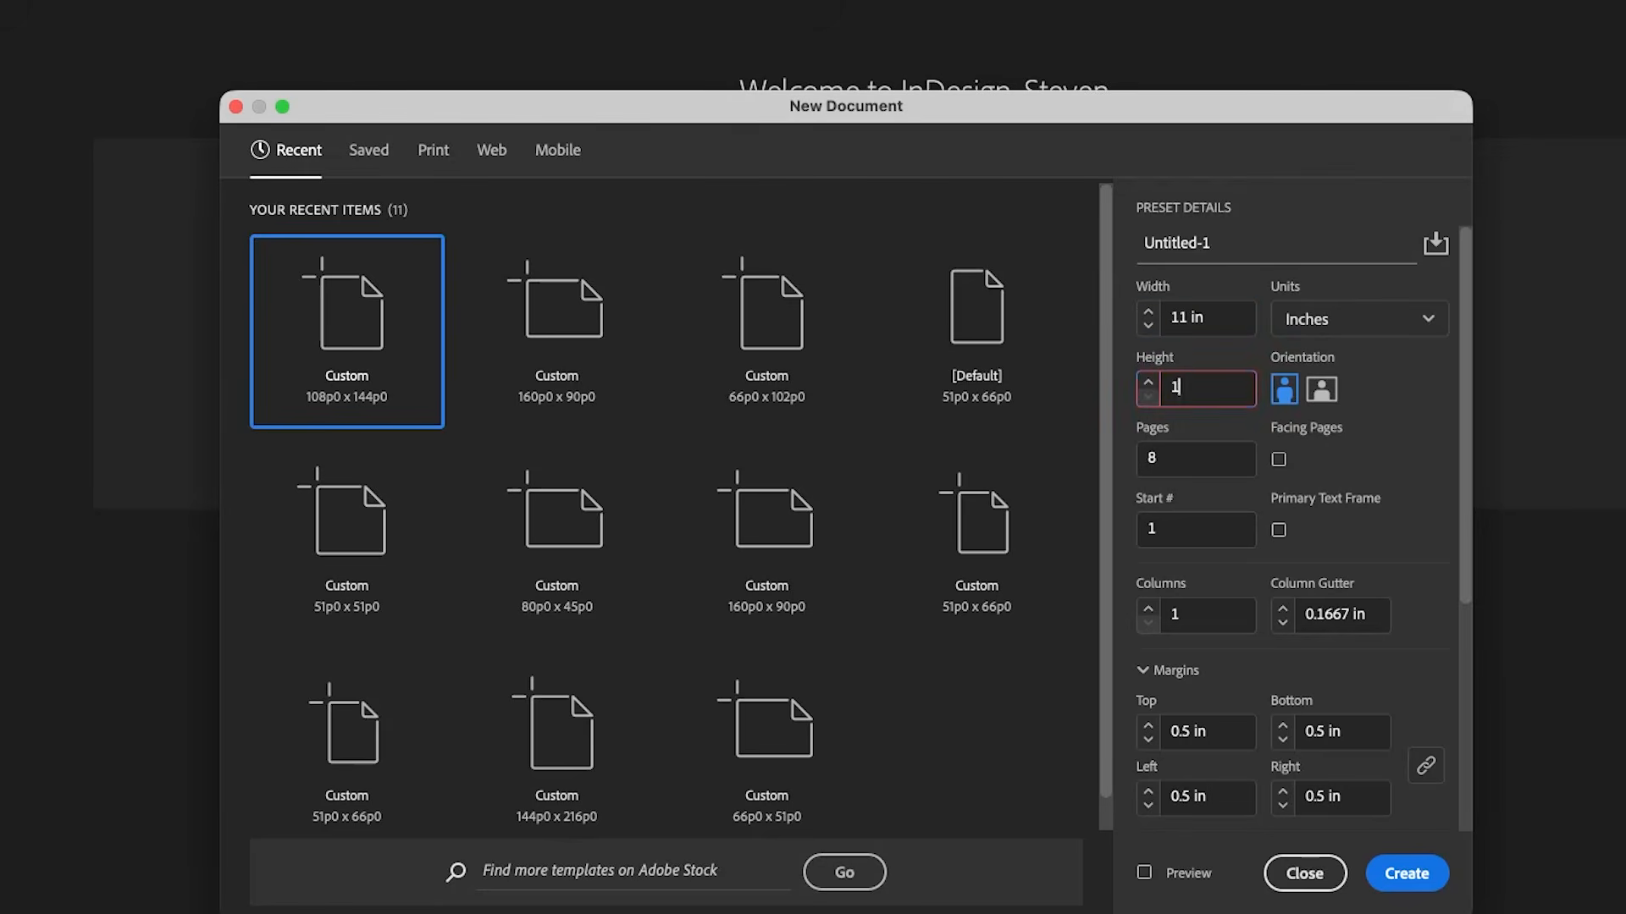
{"action": "type", "text": "17"}
{"action": "left_click", "coordinate": [1403, 876]}
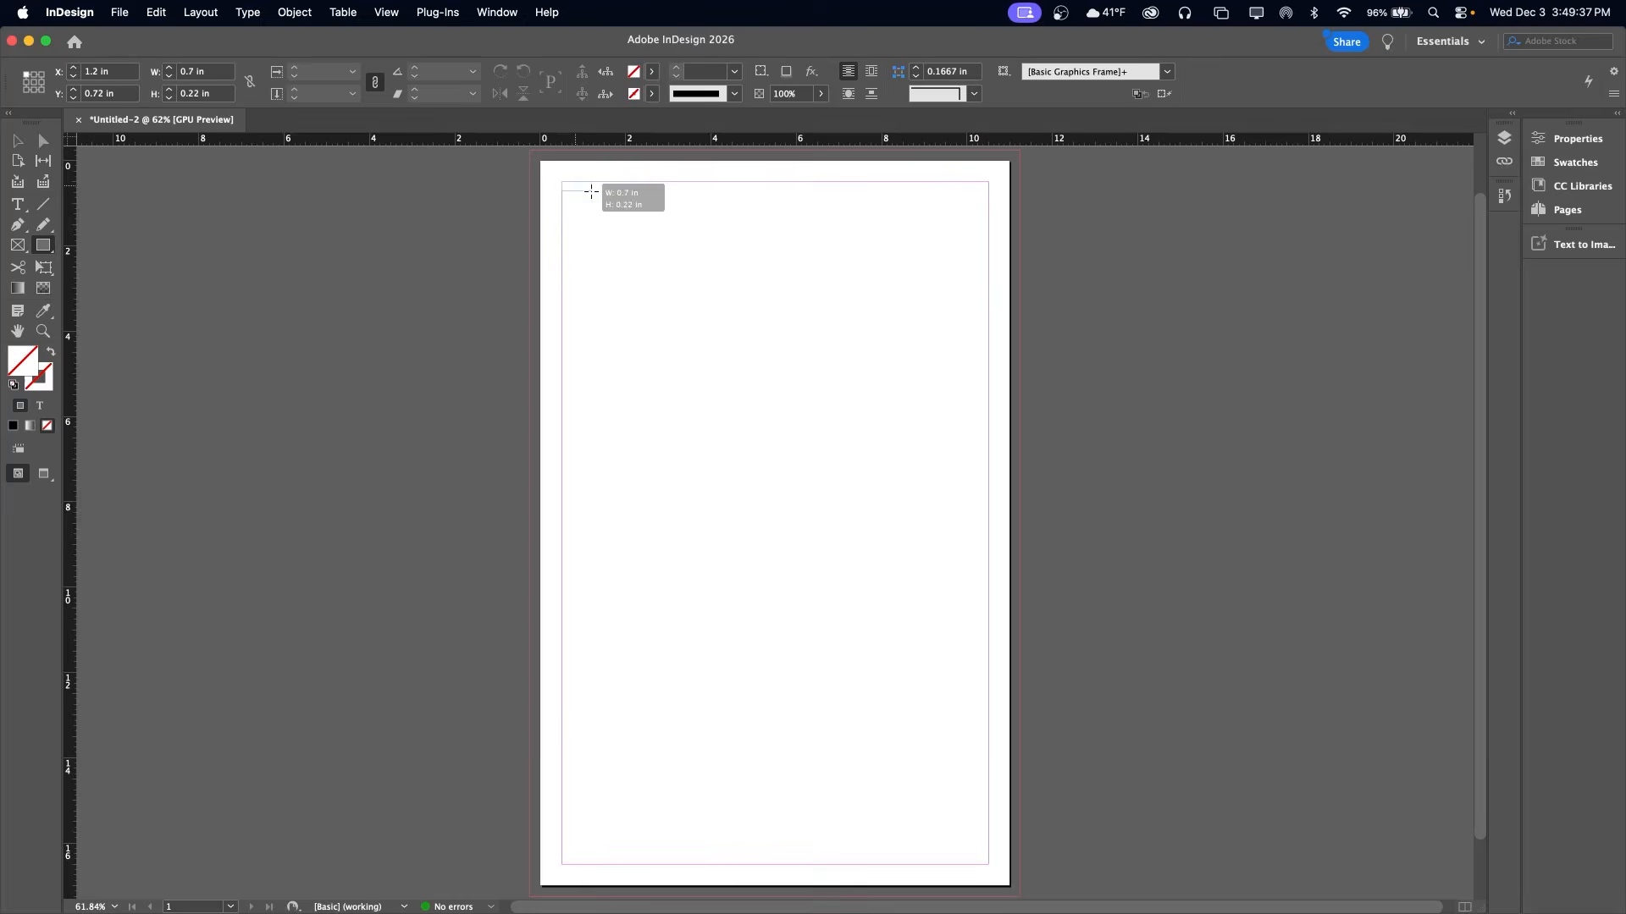
Draw a black header bar 10 by 1.2 in across the upper margin and a 4.4 by 3.94 in block beneath it
{"action": "left_click_drag", "start_coordinate": [588, 187], "coordinate": [989, 234]}
{"action": "left_click", "coordinate": [12, 428]}
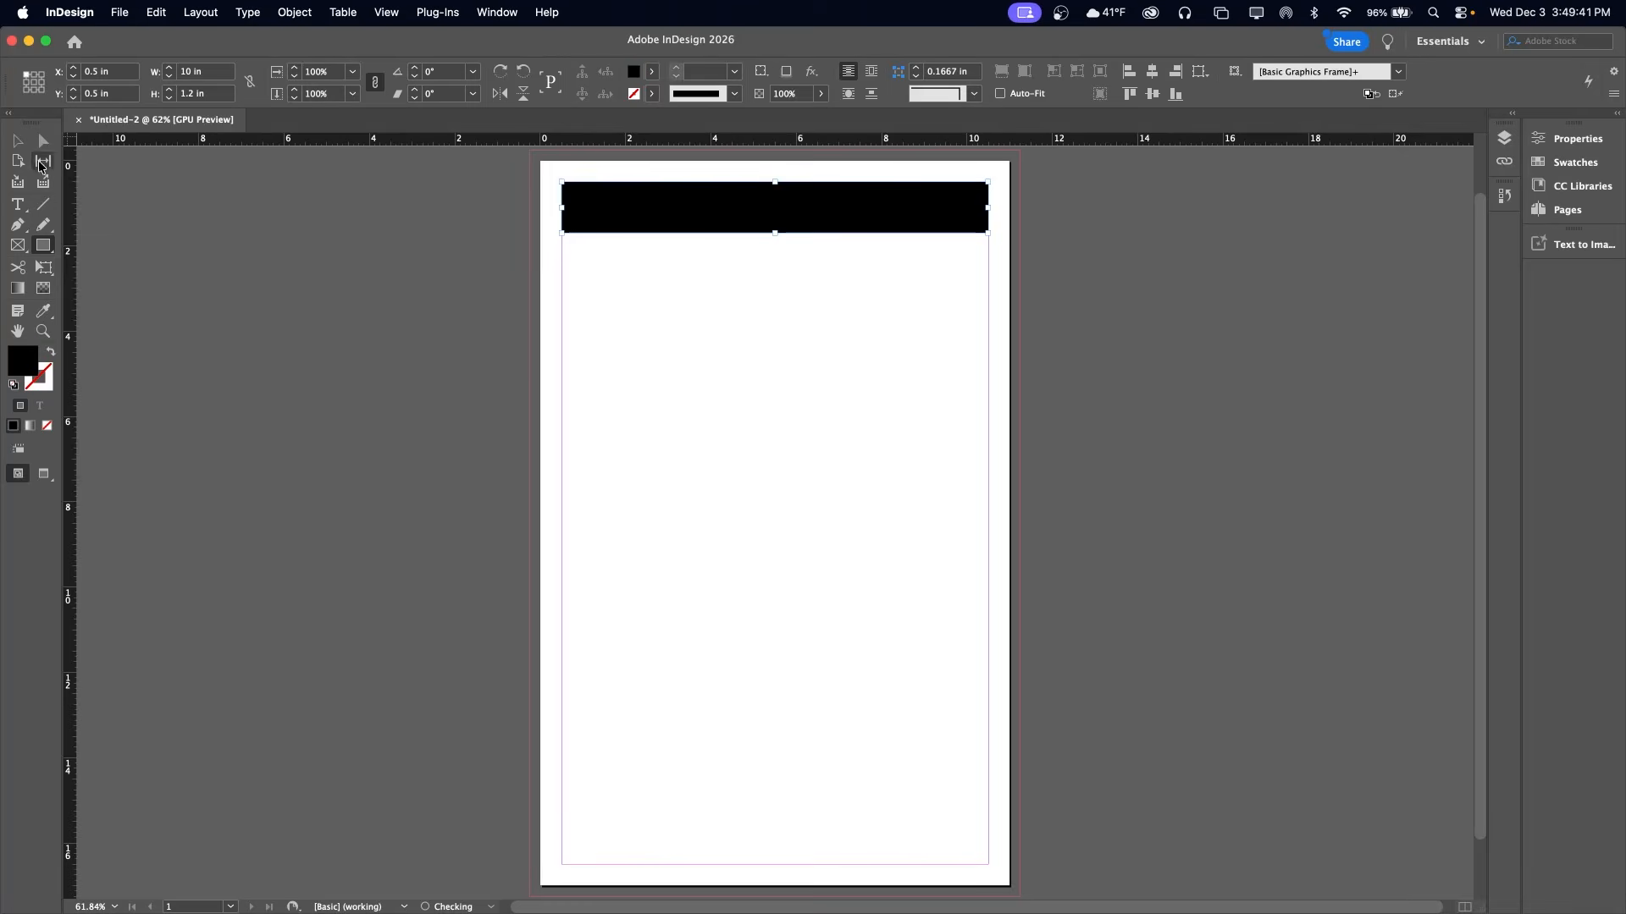
{"action": "left_click_drag", "start_coordinate": [657, 220], "coordinate": [657, 284], "text": "alt"}
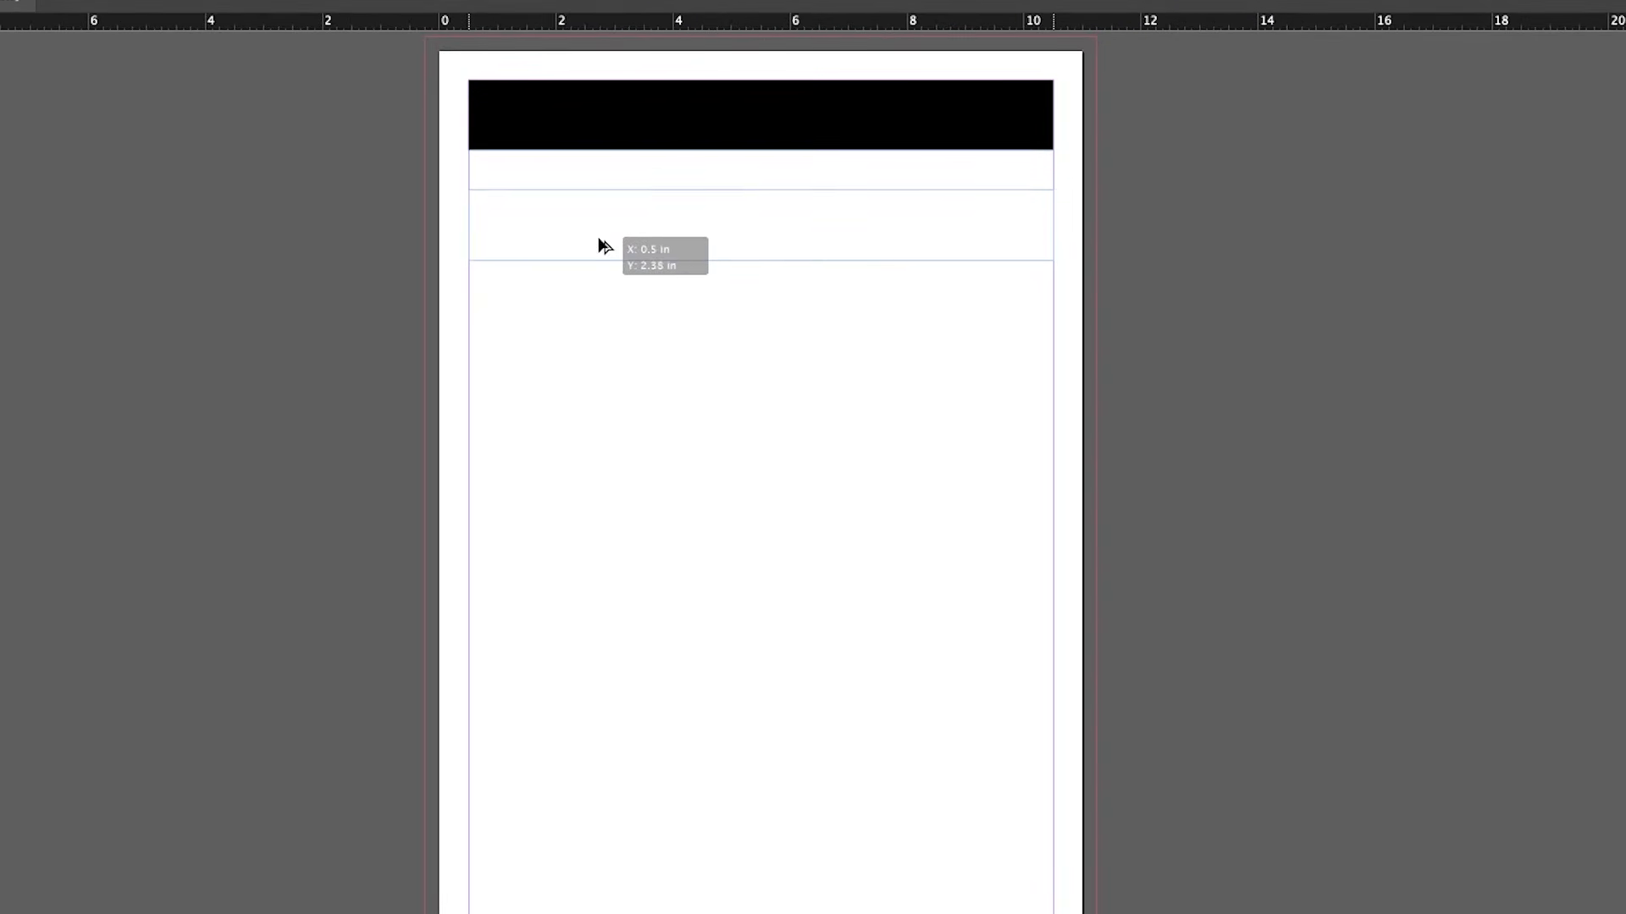
{"action": "left_click_drag", "start_coordinate": [468, 239], "coordinate": [693, 378]}
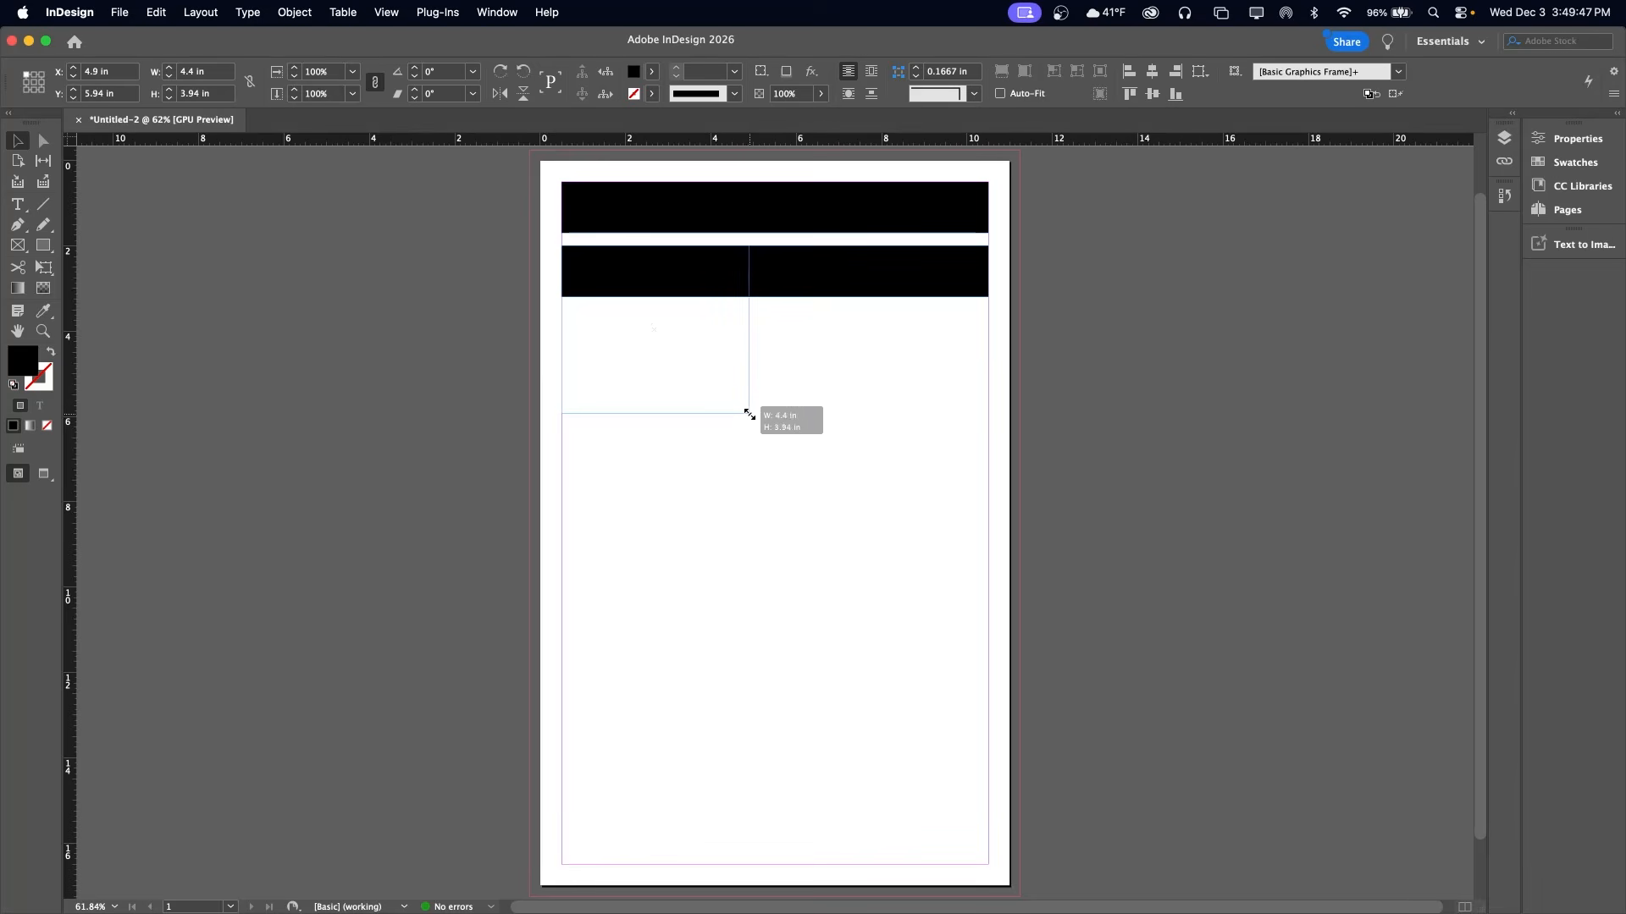
{"action": "left_click_drag", "start_coordinate": [749, 414], "coordinate": [749, 414]}
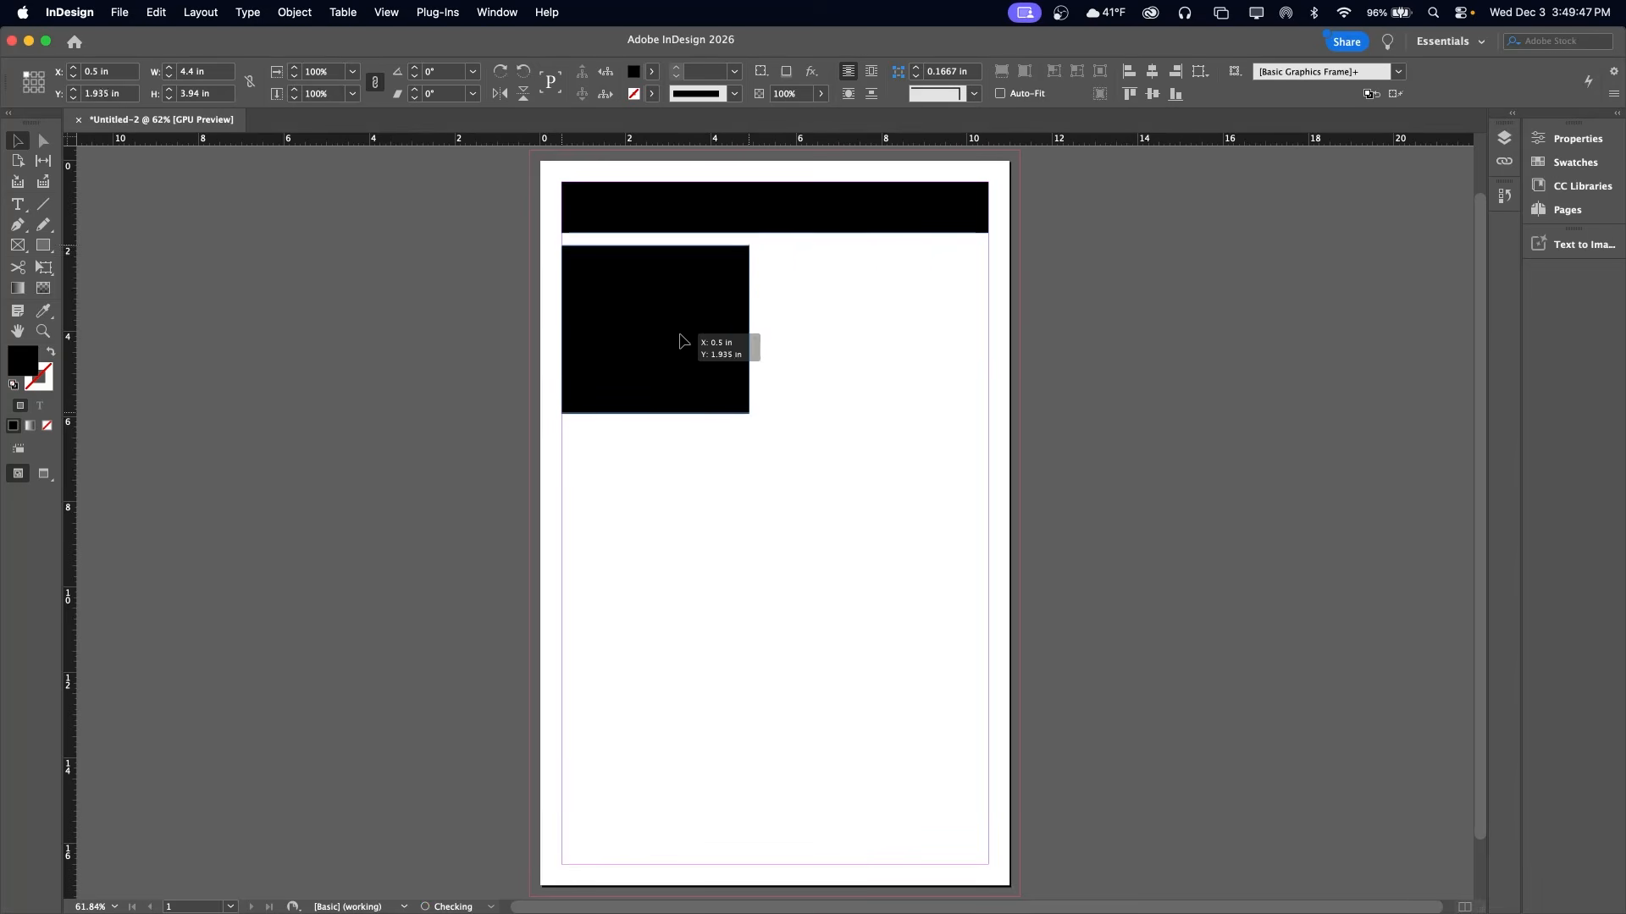
Copy the lower block against the opposite margin, widen it to about 5.42 in, and divide it into two stacked blocks
{"action": "left_click_drag", "start_coordinate": [684, 338], "coordinate": [903, 302]}
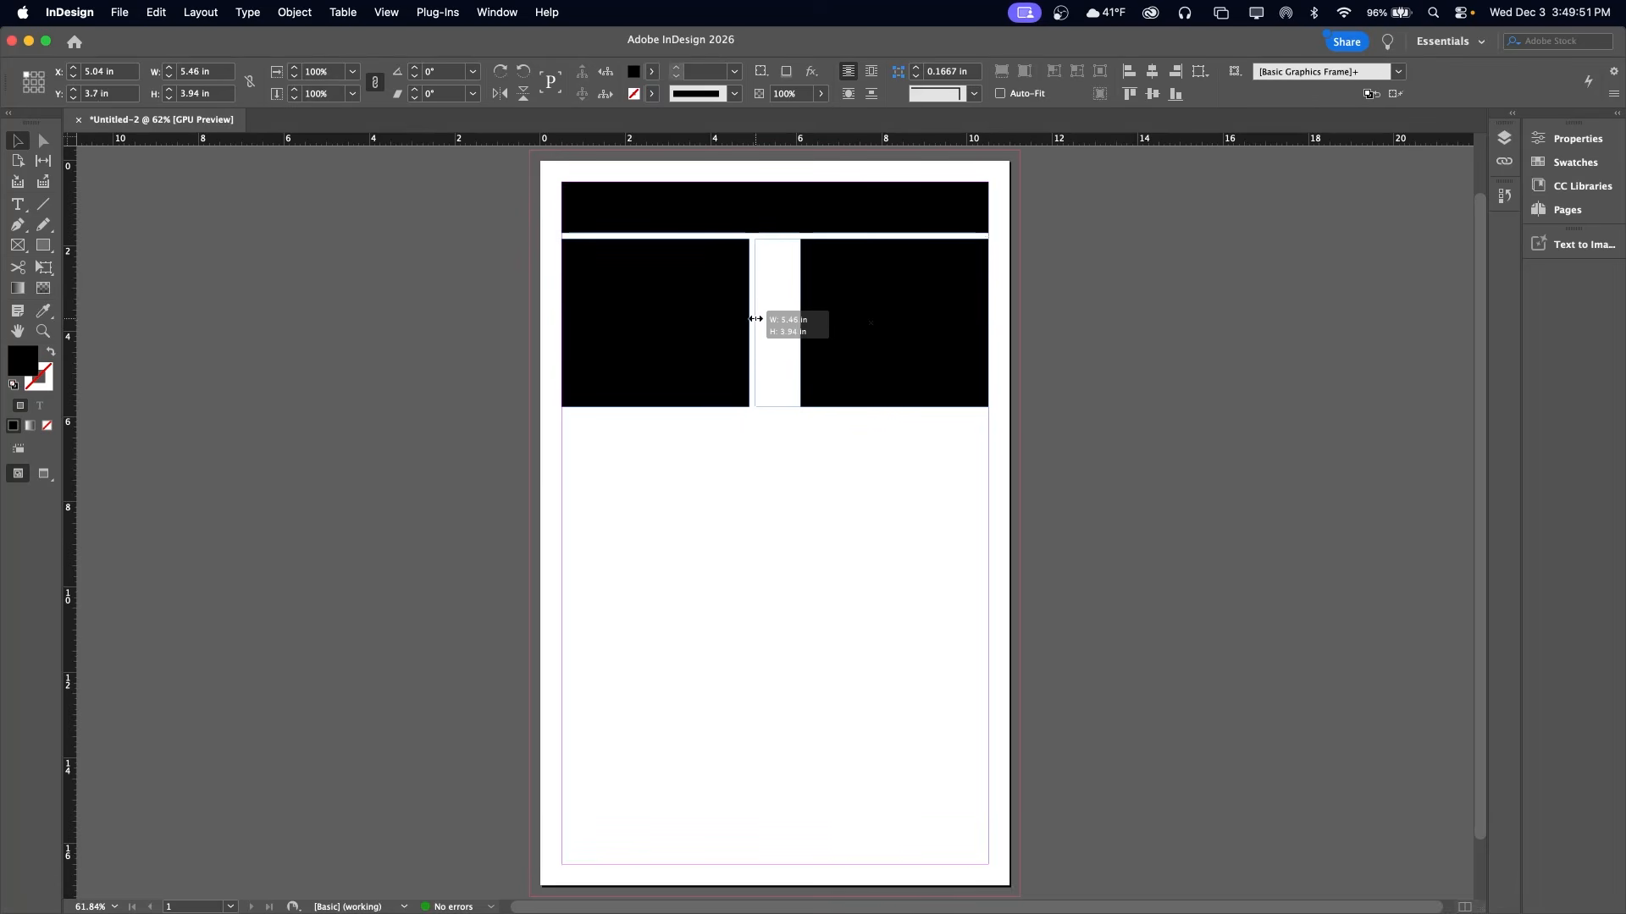
{"action": "left_click_drag", "start_coordinate": [757, 320], "coordinate": [757, 319]}
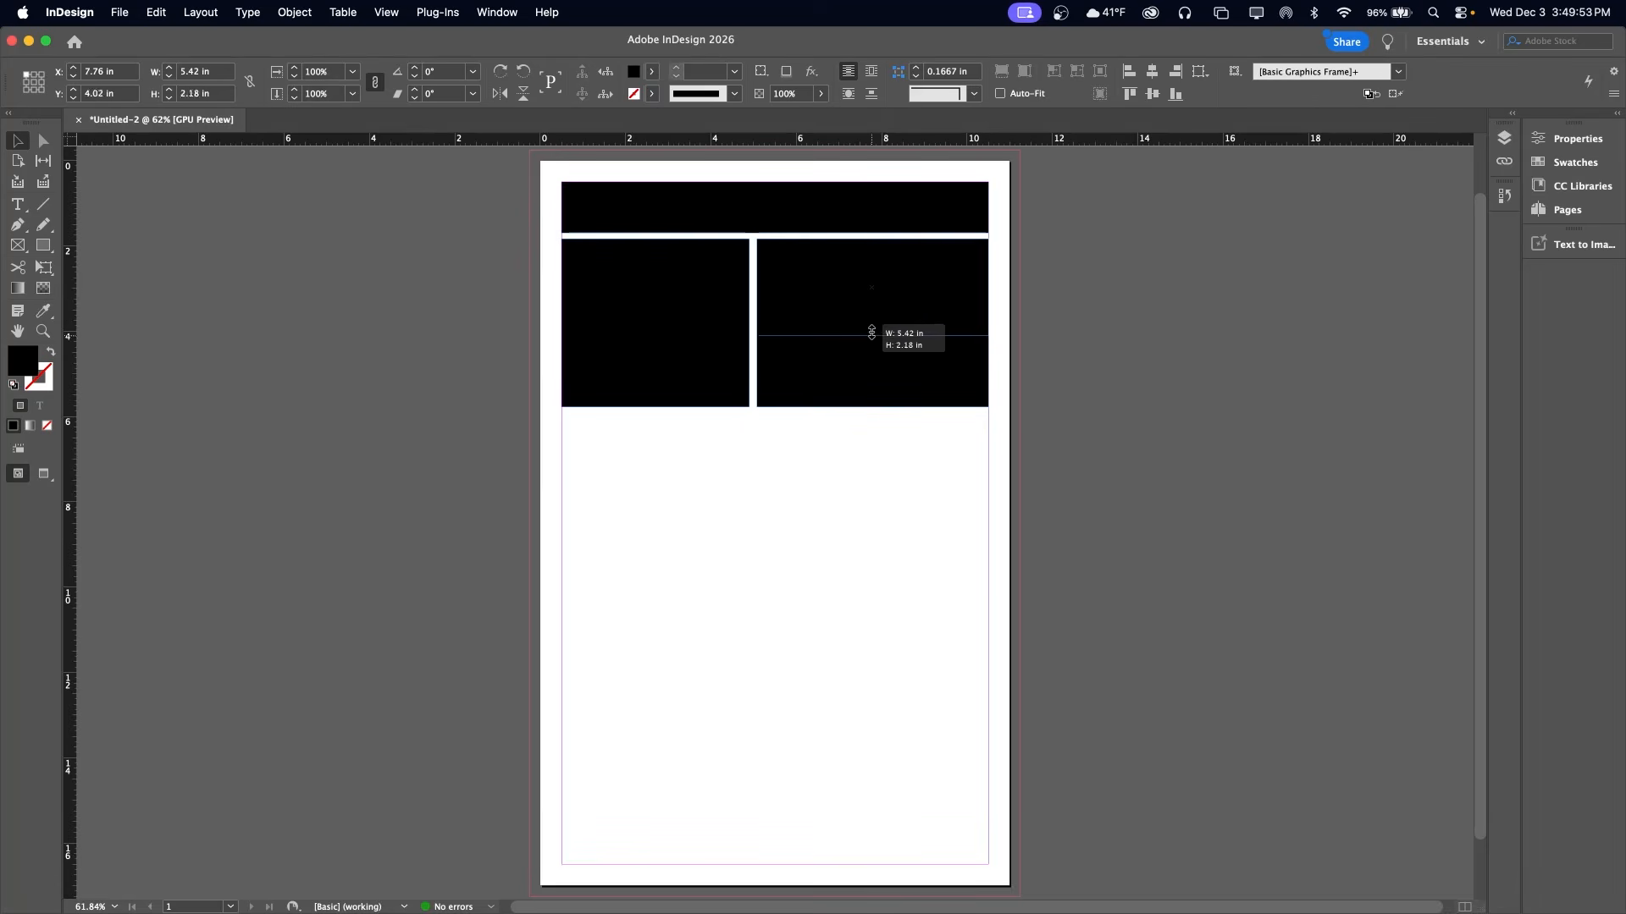
{"action": "left_click_drag", "start_coordinate": [871, 314], "coordinate": [872, 312]}
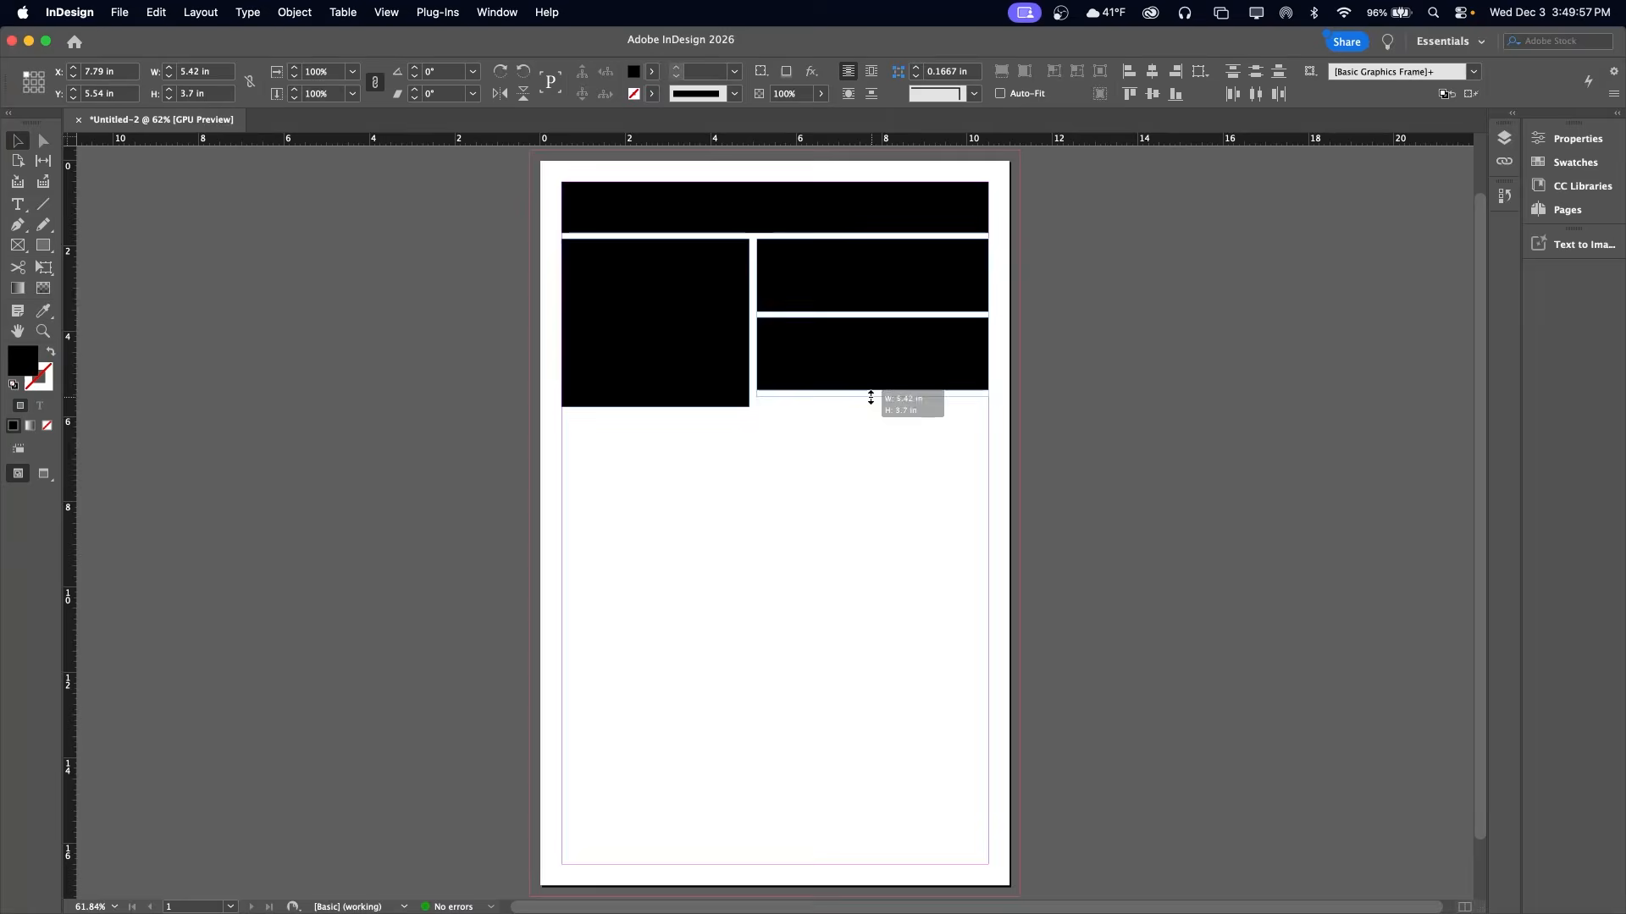
{"action": "left_click_drag", "start_coordinate": [870, 410], "coordinate": [871, 410]}
Lay out a row of five equal black squares for the colors below the logo blocks
{"action": "left_click", "coordinate": [877, 478]}
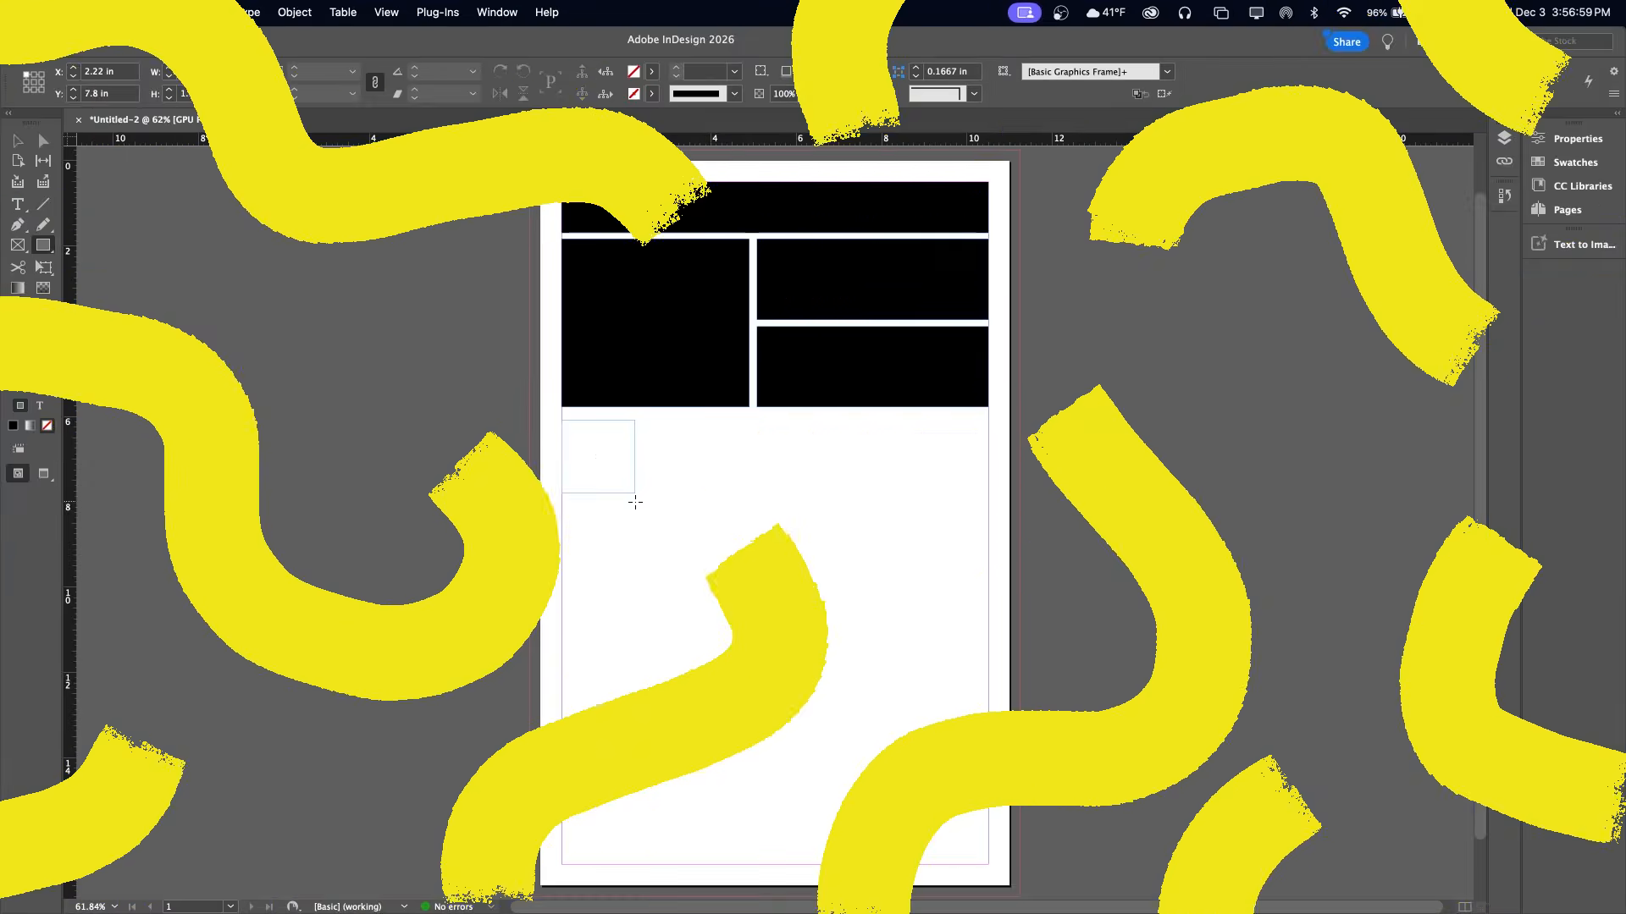
{"action": "mouse_move", "coordinate": [636, 499]}
{"action": "left_mouse_down"}
{"action": "mouse_move", "coordinate": [714, 472]}
{"action": "mouse_move", "coordinate": [856, 464]}
{"action": "left_mouse_up"}
{"action": "left_click_drag", "start_coordinate": [853, 463], "coordinate": [941, 460]}
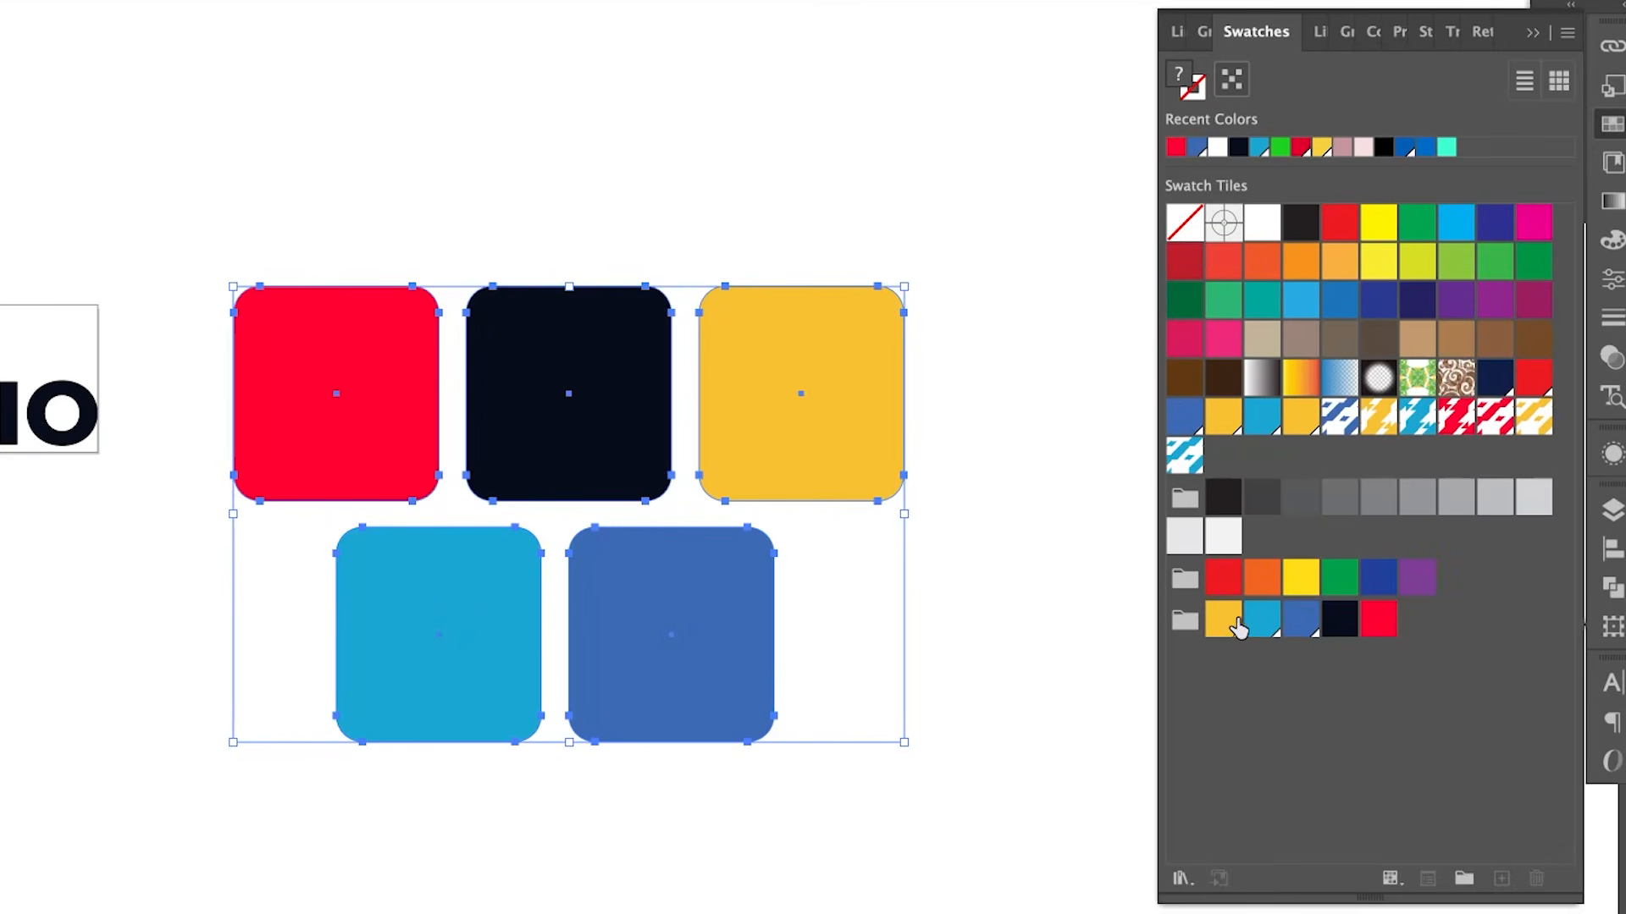
Switch to Illustrator and create swatch info cards with Hex, RGB and CMYK codes for the five-color brand swatch group
{"action": "left_click", "coordinate": [1059, 627]}
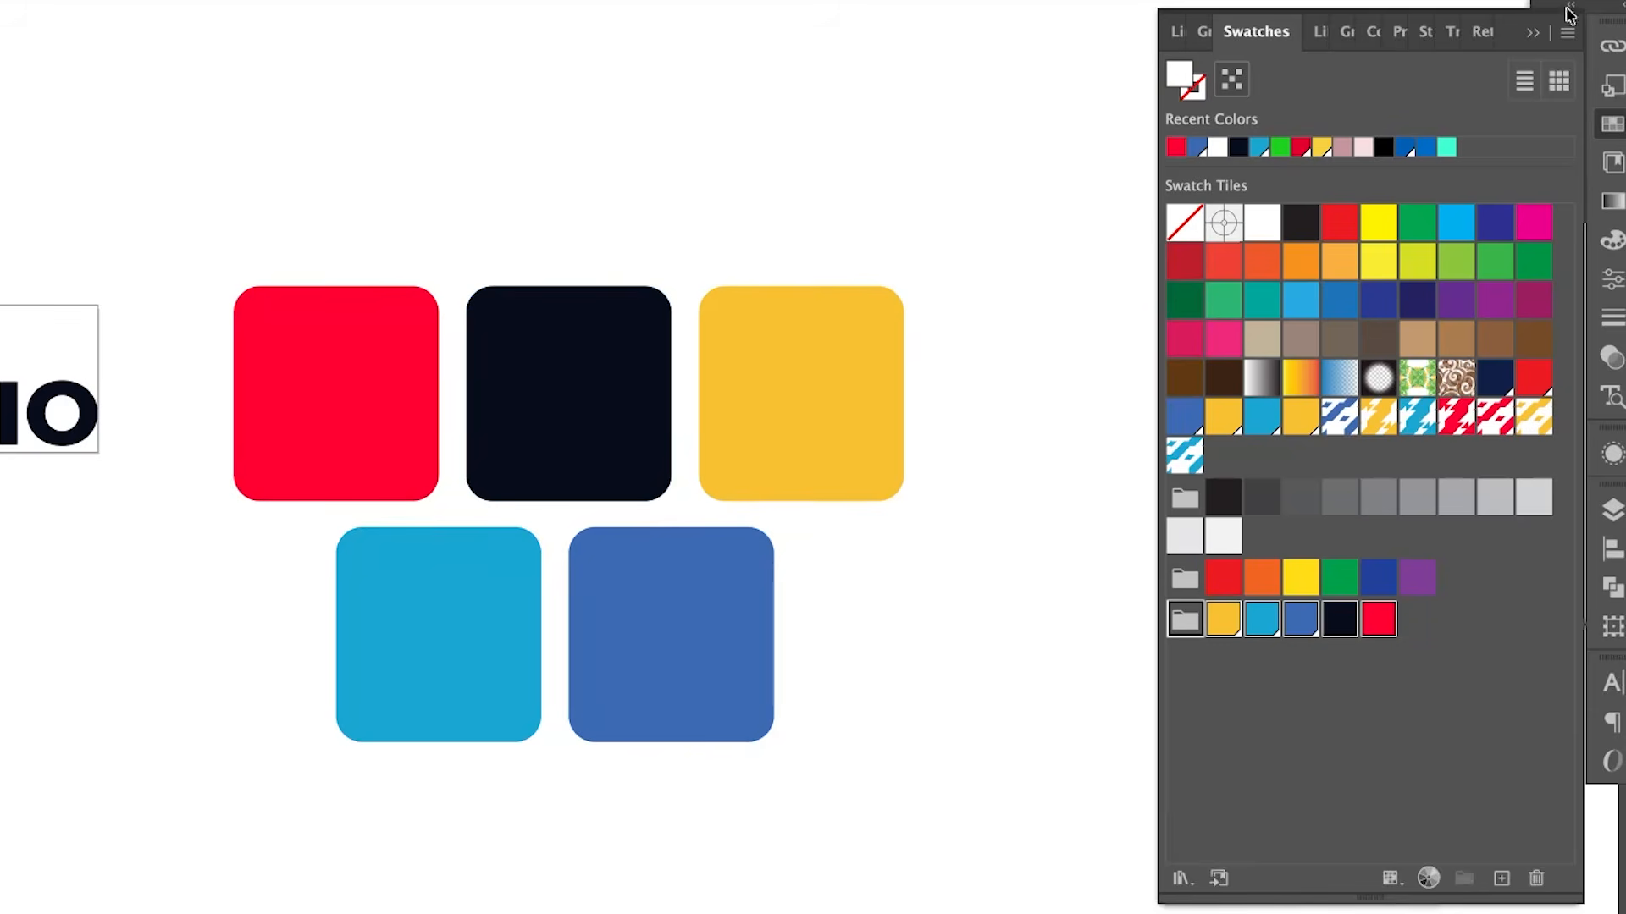
{"action": "left_click", "coordinate": [1567, 36]}
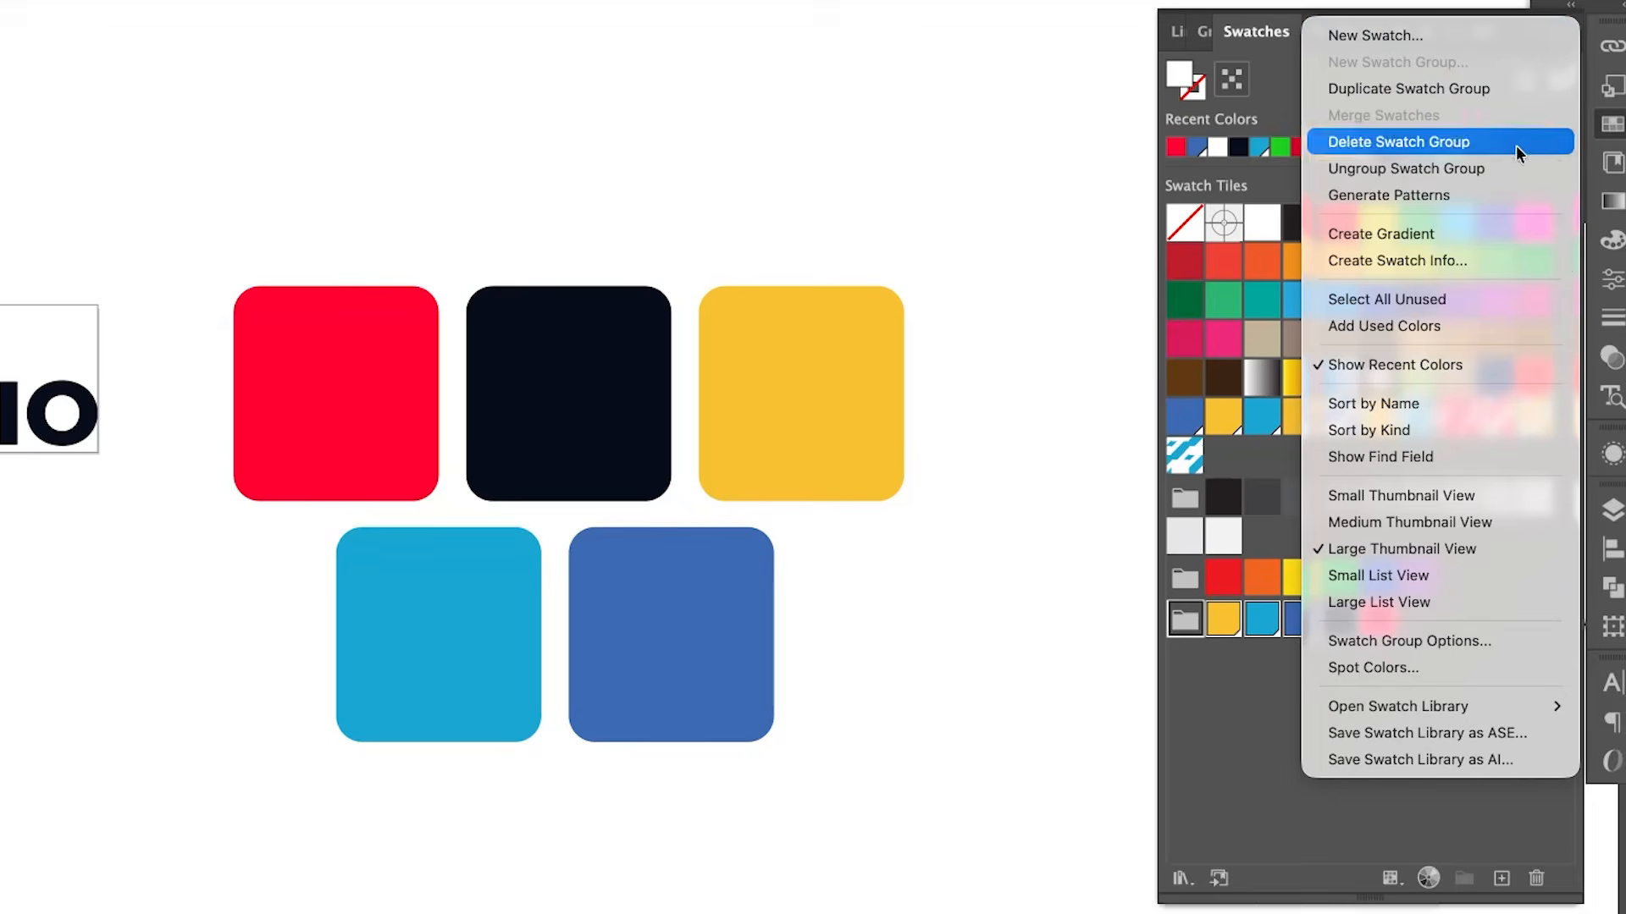
{"action": "left_click", "coordinate": [1503, 260]}
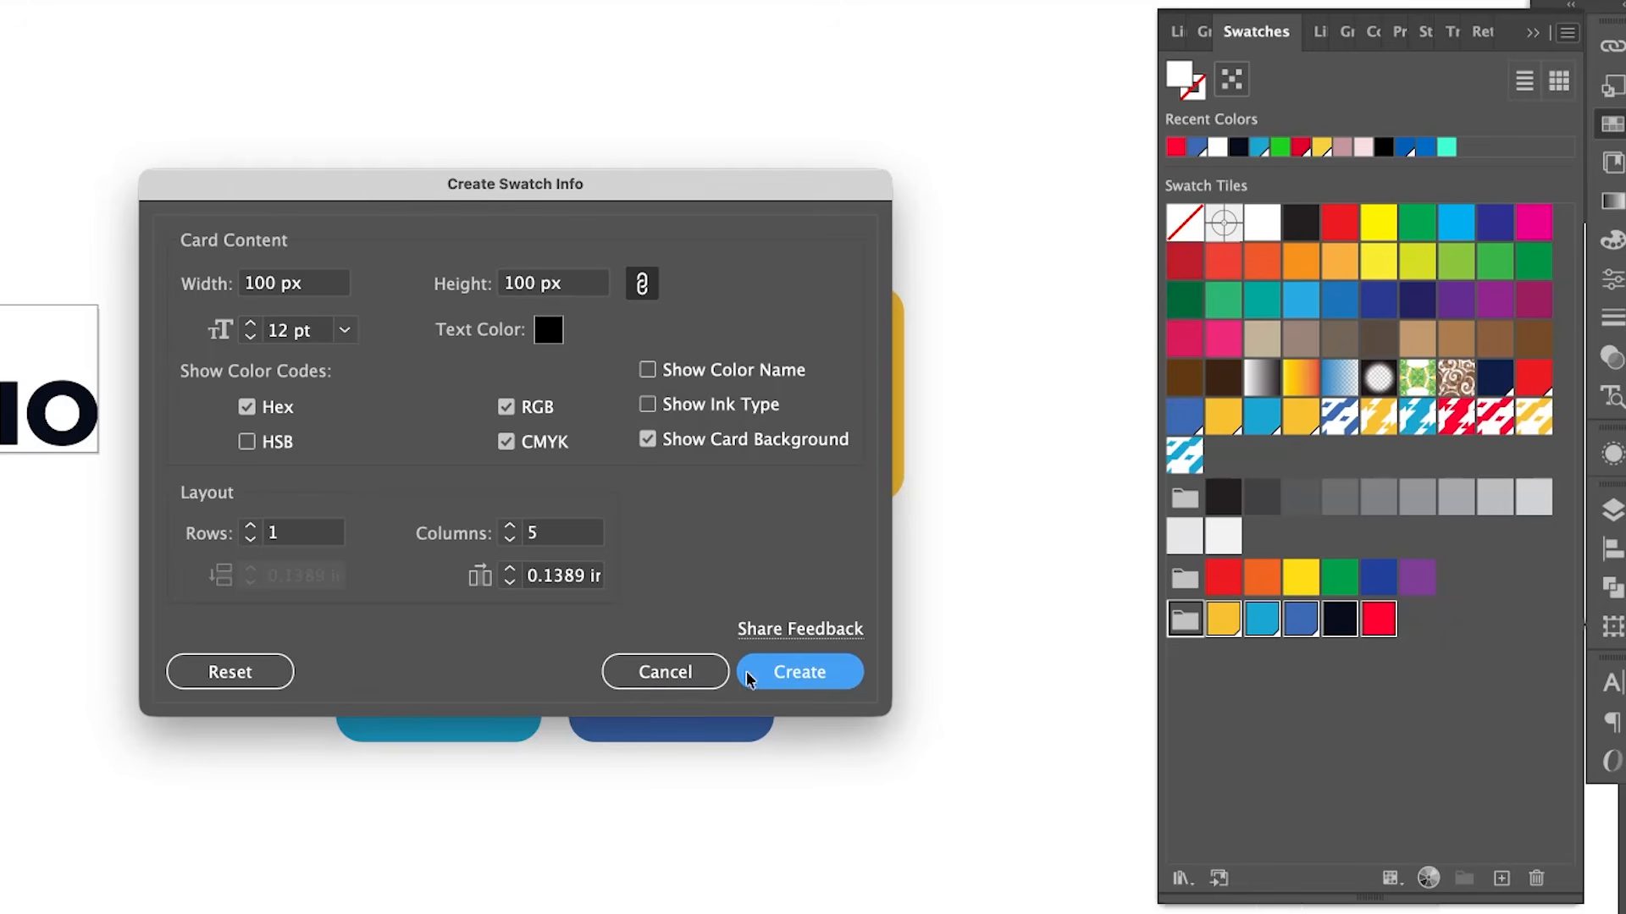
{"action": "left_click", "coordinate": [820, 680]}
Back in InDesign, add a HEADER text frame below the color squares and enlarge its text to 34 pt
{"action": "left_click_drag", "start_coordinate": [264, 37], "coordinate": [906, 343]}
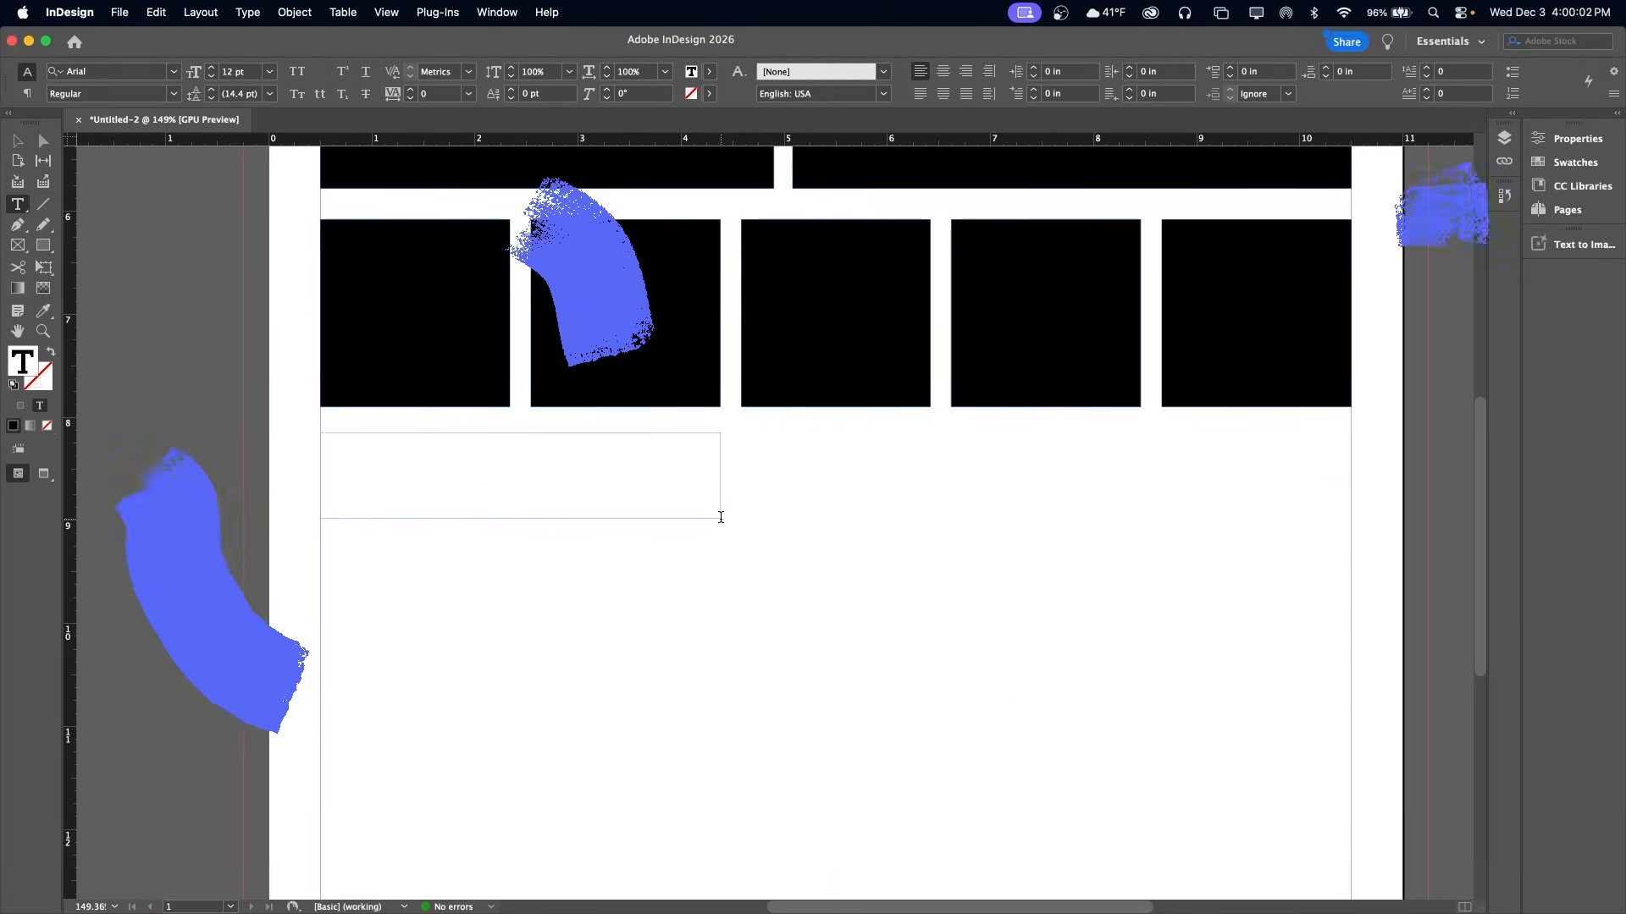
{"action": "key", "text": "super+a"}
{"action": "key", "text": "super+shift+period"}
{"action": "key", "text": "super+shift+period"}
{"action": "key", "text": "super+shift+period"}
{"action": "key", "text": "super+shift+period"}
{"action": "key", "text": "super+shift+period"}
{"action": "key", "text": "super+shift+period"}
{"action": "key", "text": "super+shift+period"}
{"action": "key", "text": "super+shift+period"}
{"action": "key", "text": "super+shift+period"}
{"action": "key", "text": "super+shift+period"}
{"action": "key", "text": "super+shift+period"}
{"action": "key", "text": "super+shift+period"}
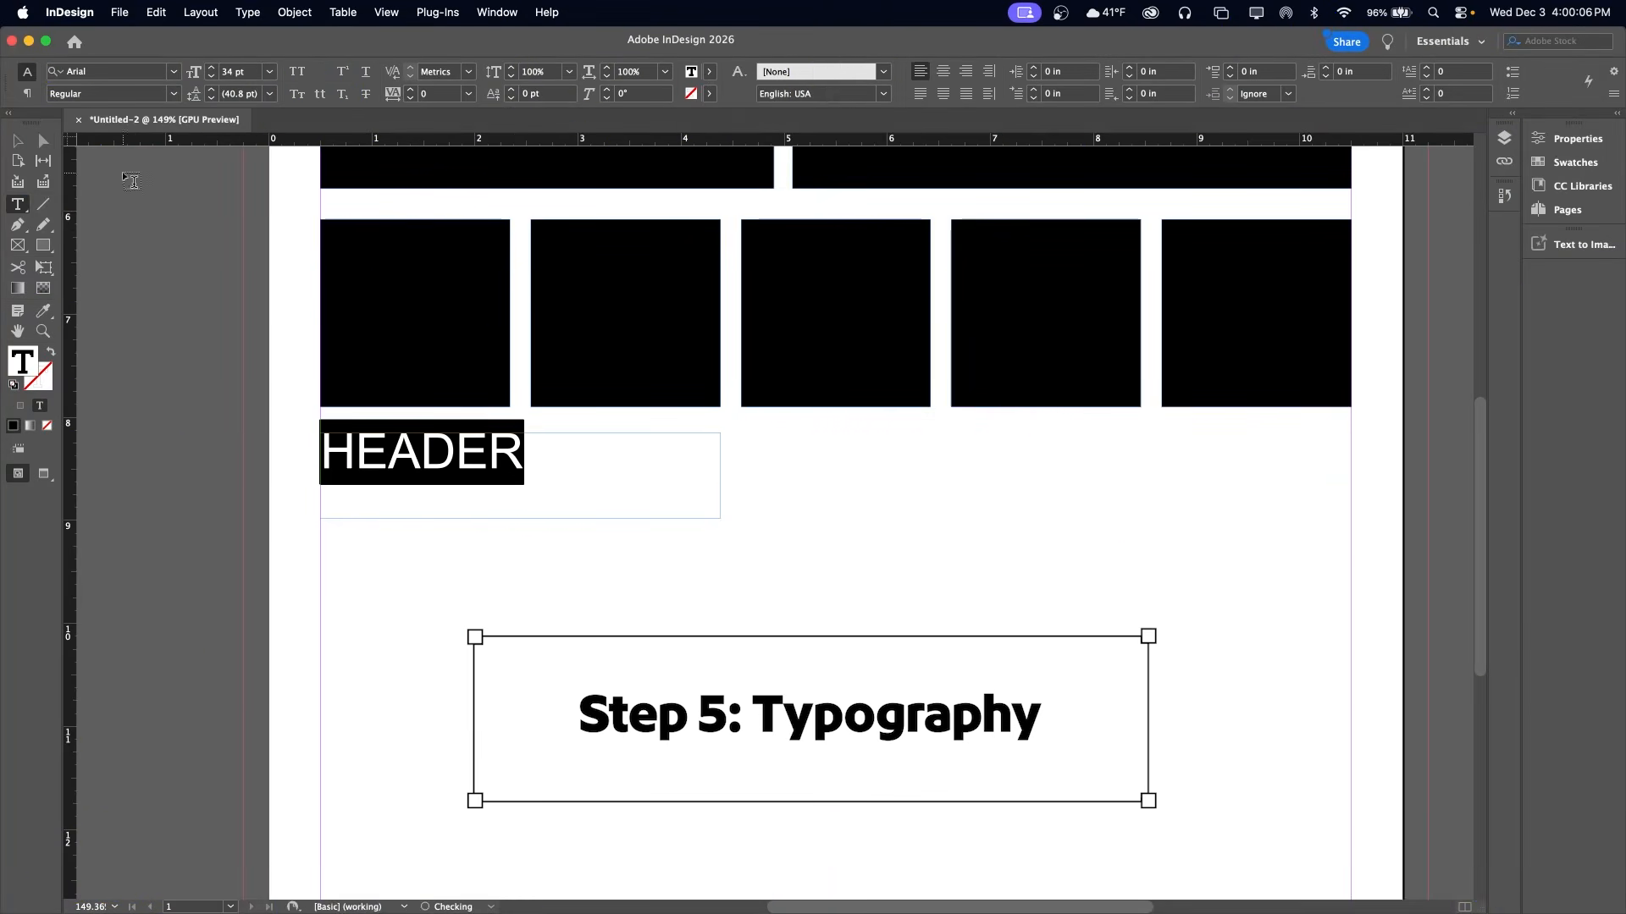
{"action": "key", "text": "Escape"}
Duplicate the HEADER frame below itself, scale it to about 24.8 pt, and change its text to SUB HEADER
{"action": "left_click_drag", "start_coordinate": [436, 518], "coordinate": [436, 518]}
{"action": "left_click_drag", "start_coordinate": [720, 530], "coordinate": [613, 520]}
{"action": "double_click", "coordinate": [493, 507]}
{"action": "key", "text": "super+a"}
{"action": "type", "text": "SUB HEADER"}
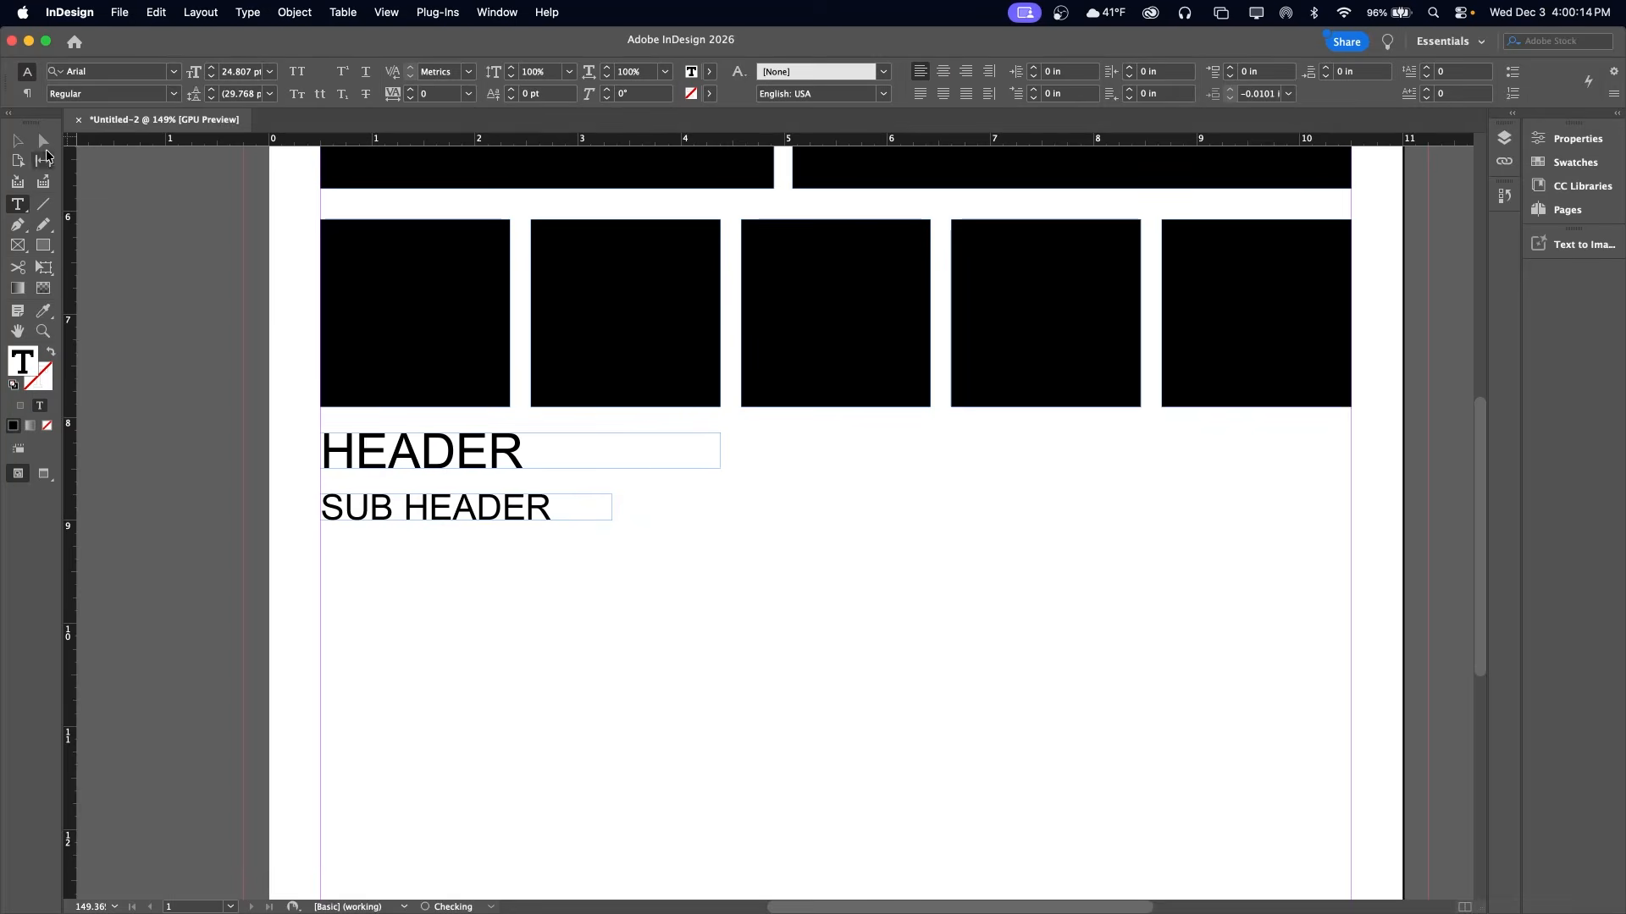
Scale down the SUB HEADER frame, move it closer under HEADER, and draw a body copy text frame beneath it
{"action": "key", "text": "Escape"}
{"action": "left_click_drag", "start_coordinate": [613, 521], "coordinate": [552, 514]}
{"action": "left_click_drag", "start_coordinate": [522, 509], "coordinate": [522, 502]}
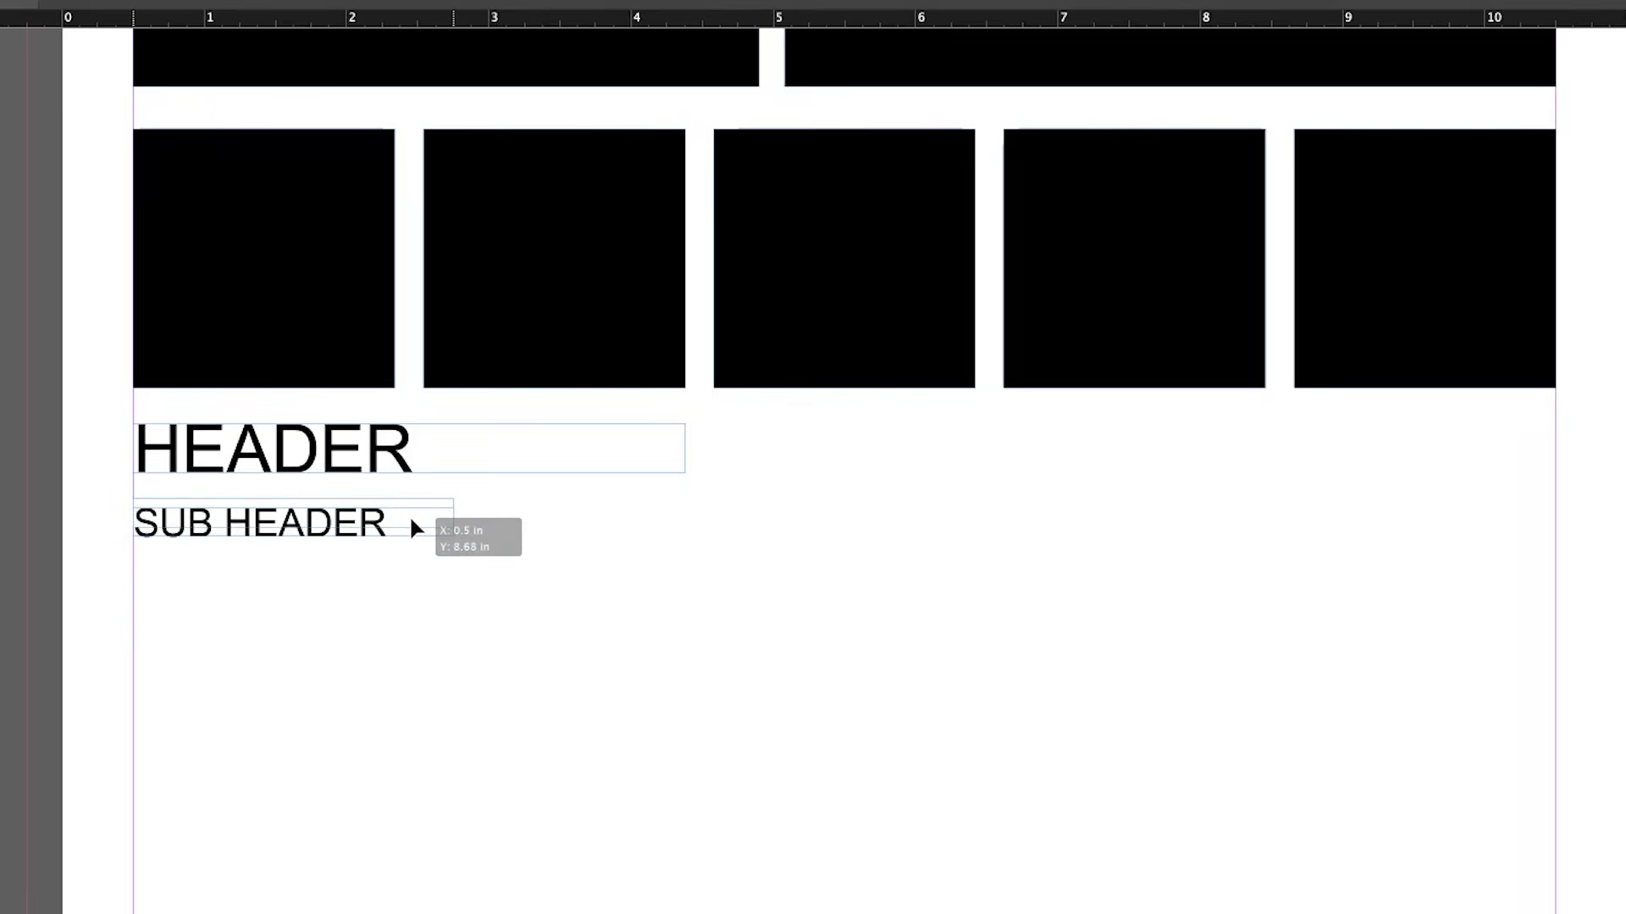
{"action": "left_click_drag", "start_coordinate": [411, 520], "coordinate": [402, 513]}
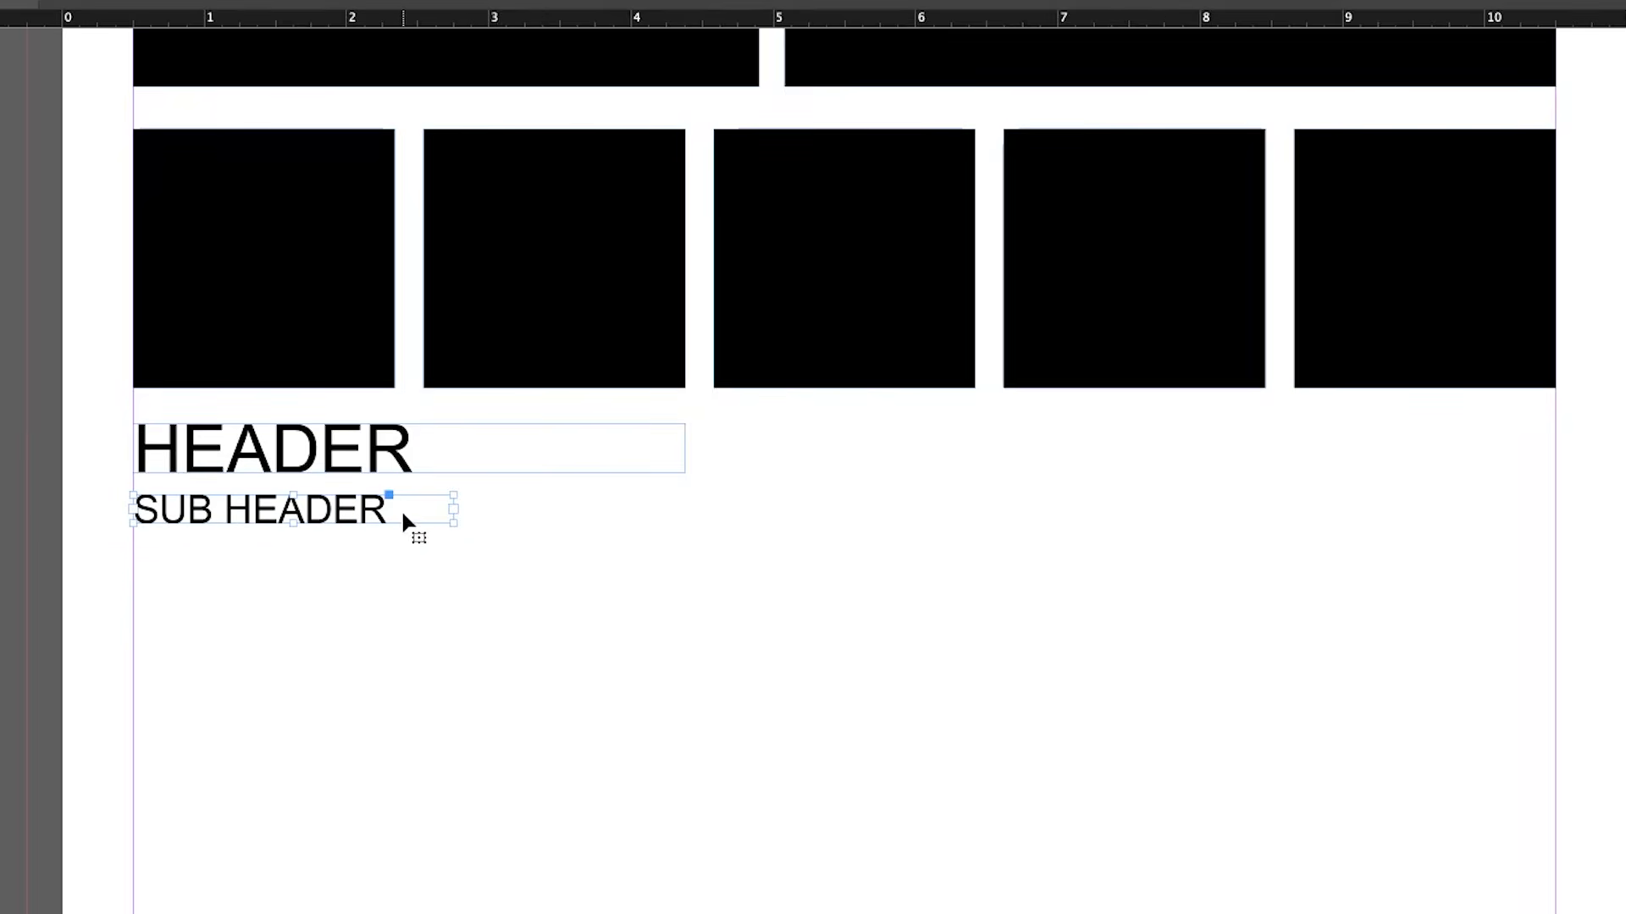
{"action": "left_click_drag", "start_coordinate": [136, 551], "coordinate": [673, 749]}
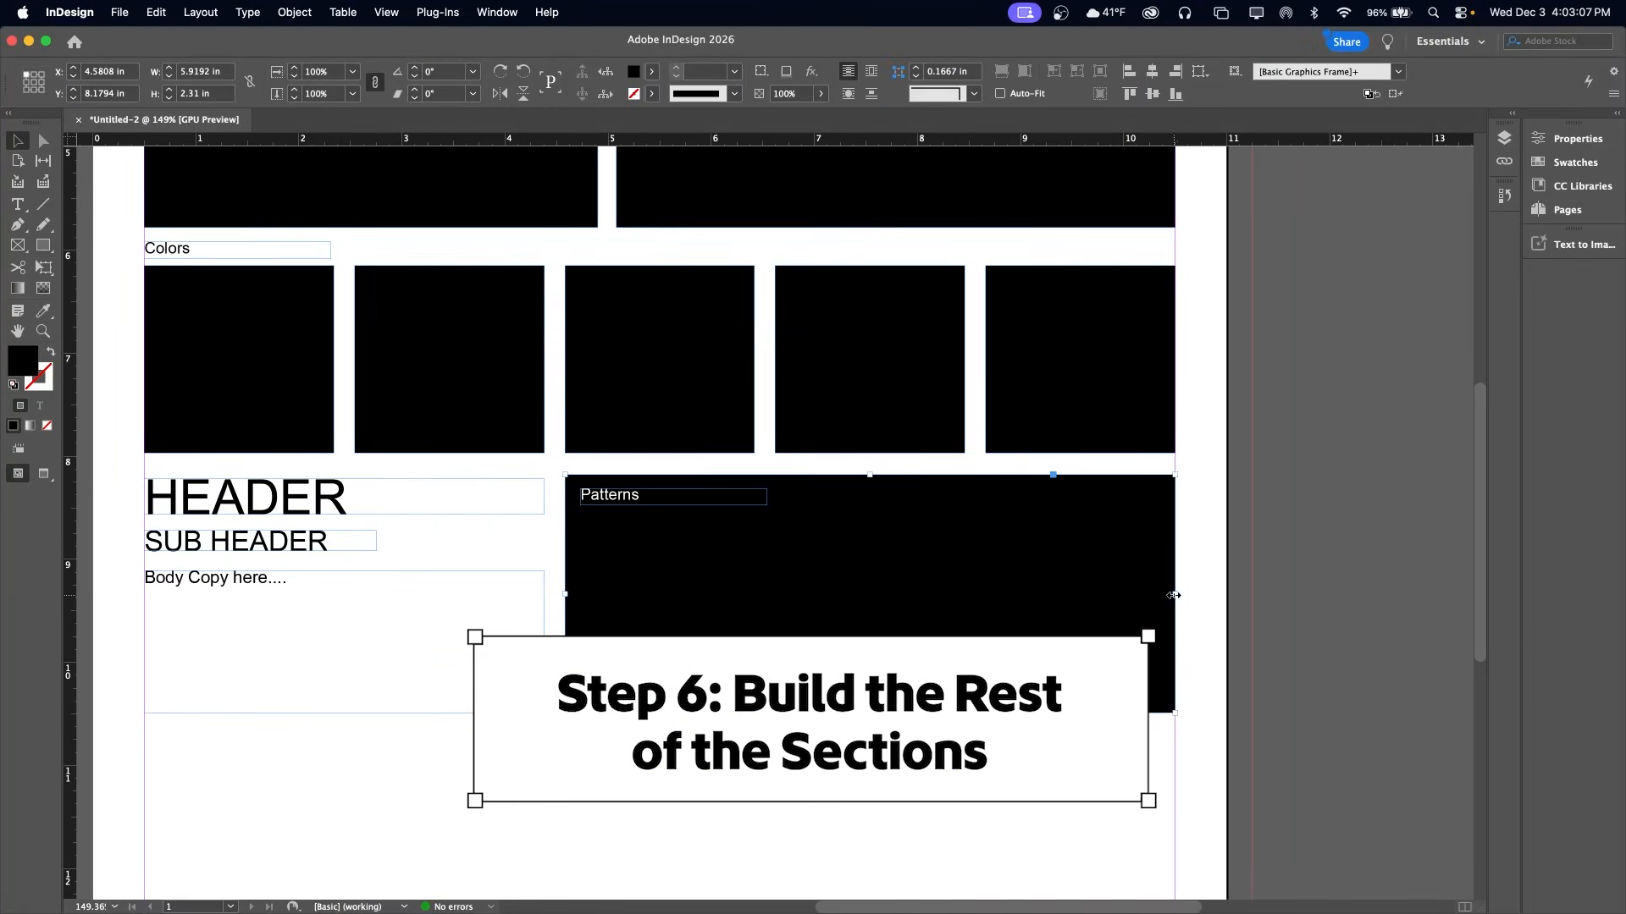
Narrow the Patterns block to one color square's width and label the wider block beside it Graphic Elements
{"action": "left_click_drag", "start_coordinate": [1174, 592], "coordinate": [754, 571]}
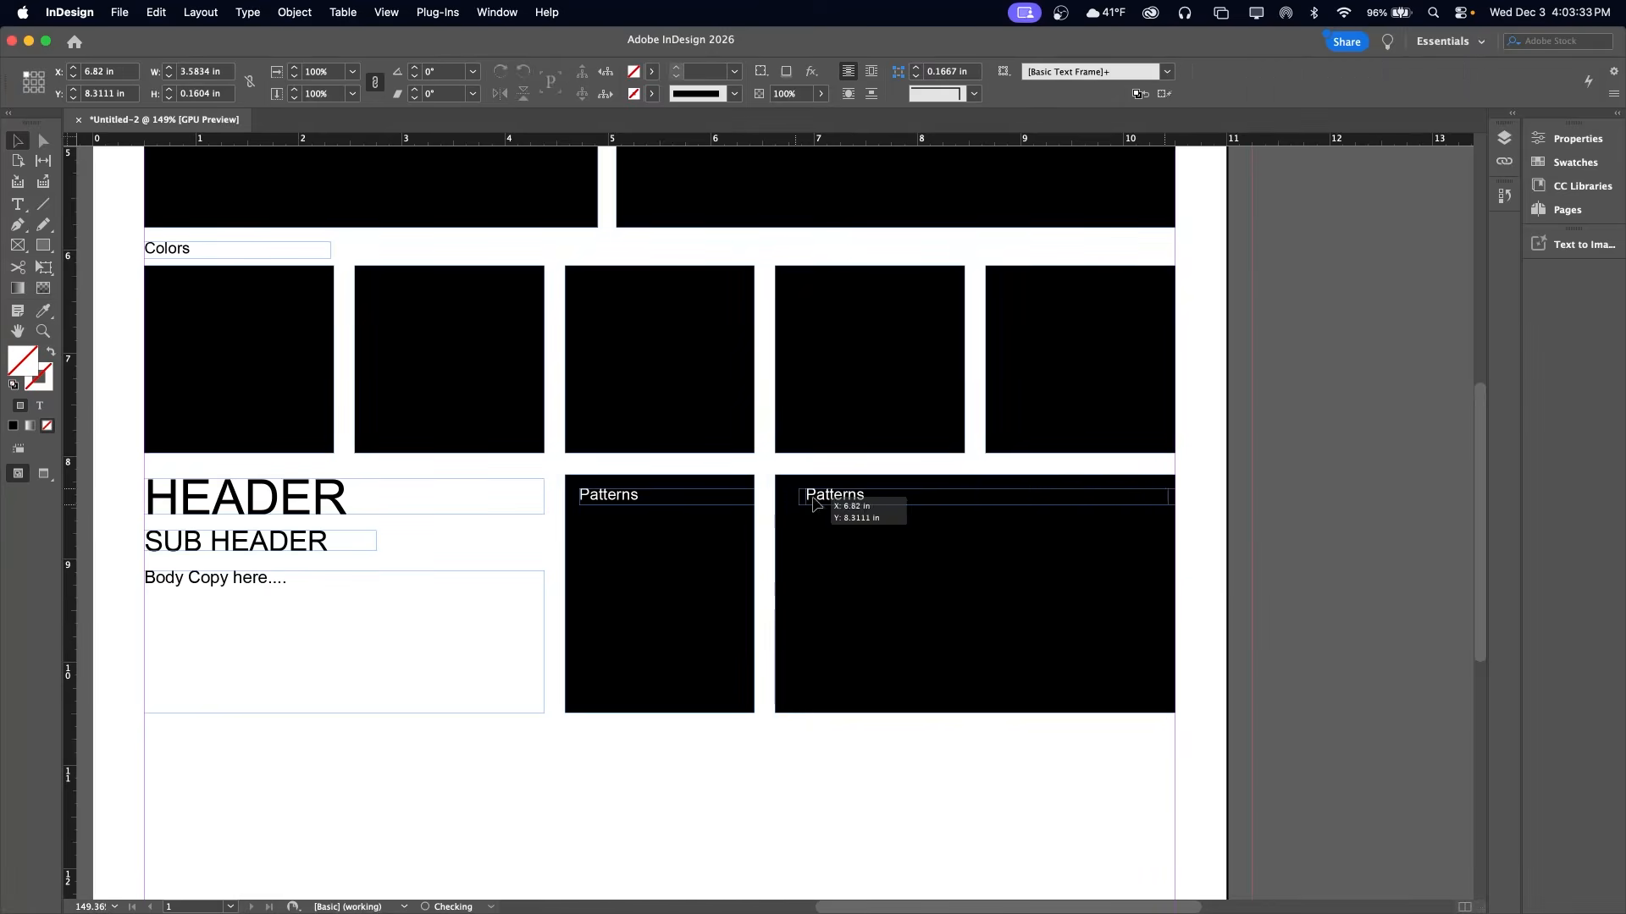
{"action": "left_click_drag", "start_coordinate": [808, 503], "coordinate": [809, 504]}
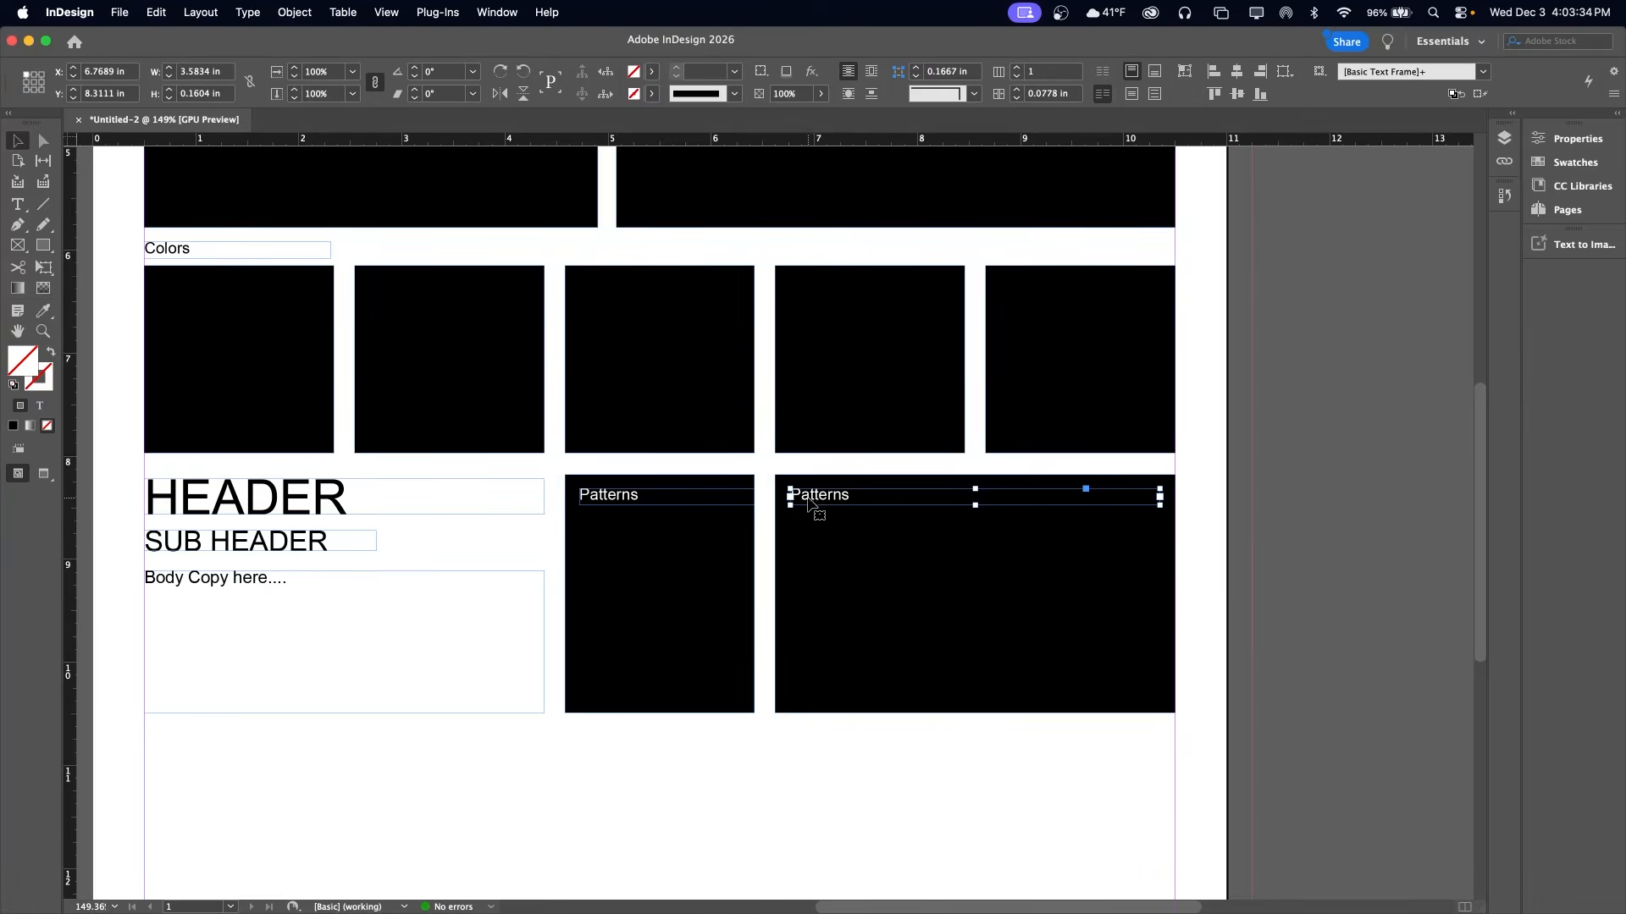
{"action": "double_click", "coordinate": [837, 495]}
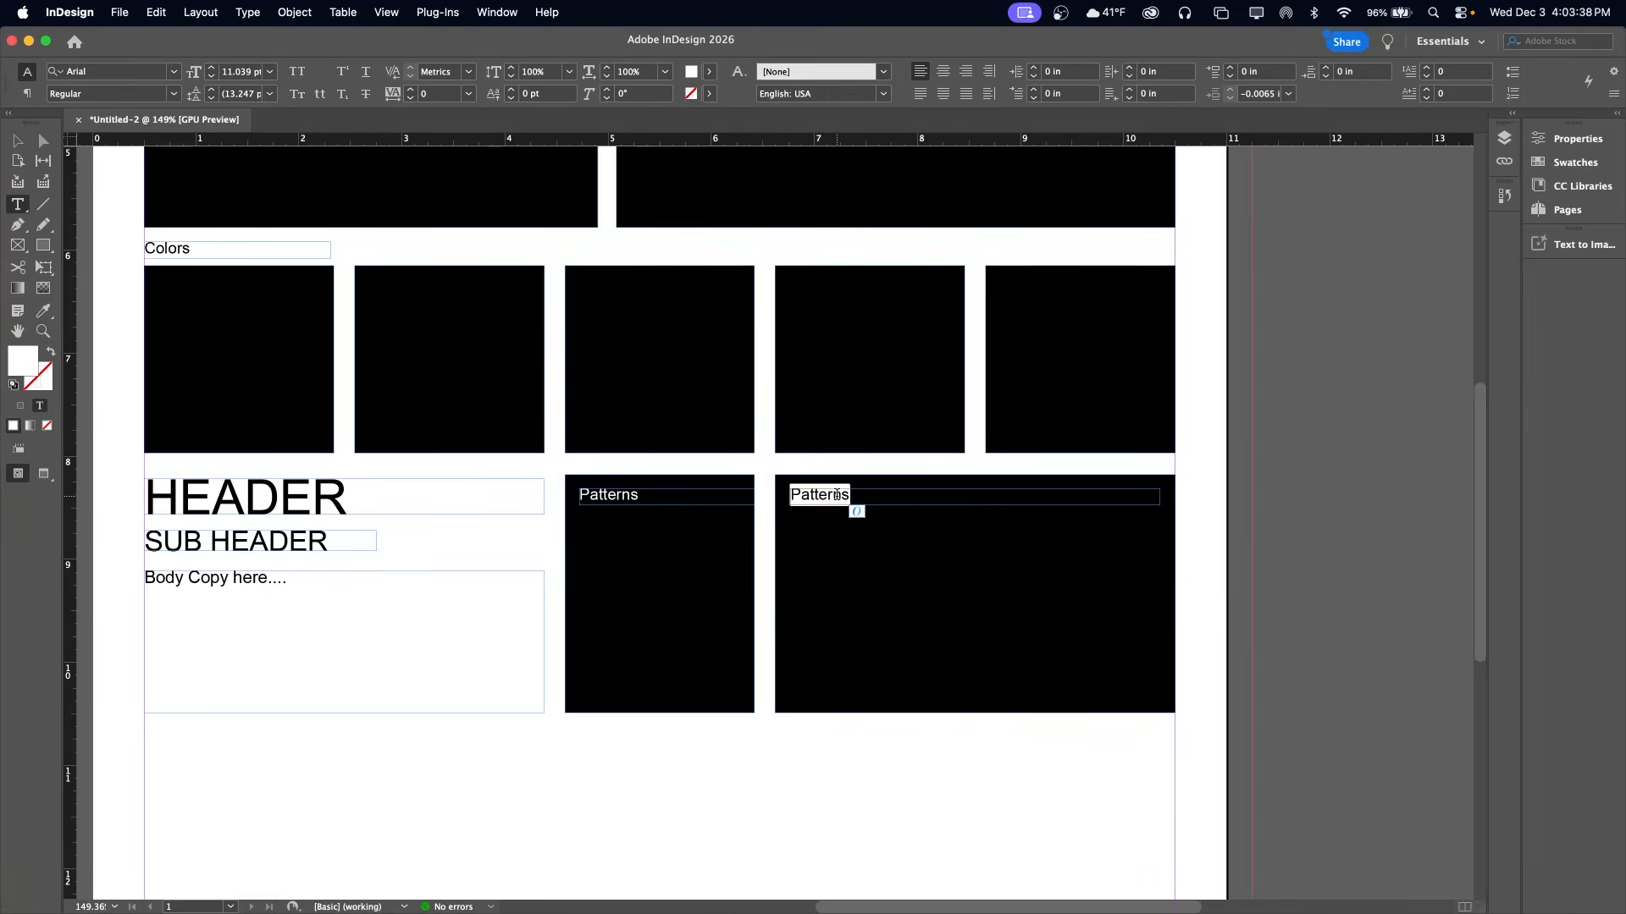
{"action": "type", "text": "Graphic Elements"}
{"action": "key", "text": "Escape"}
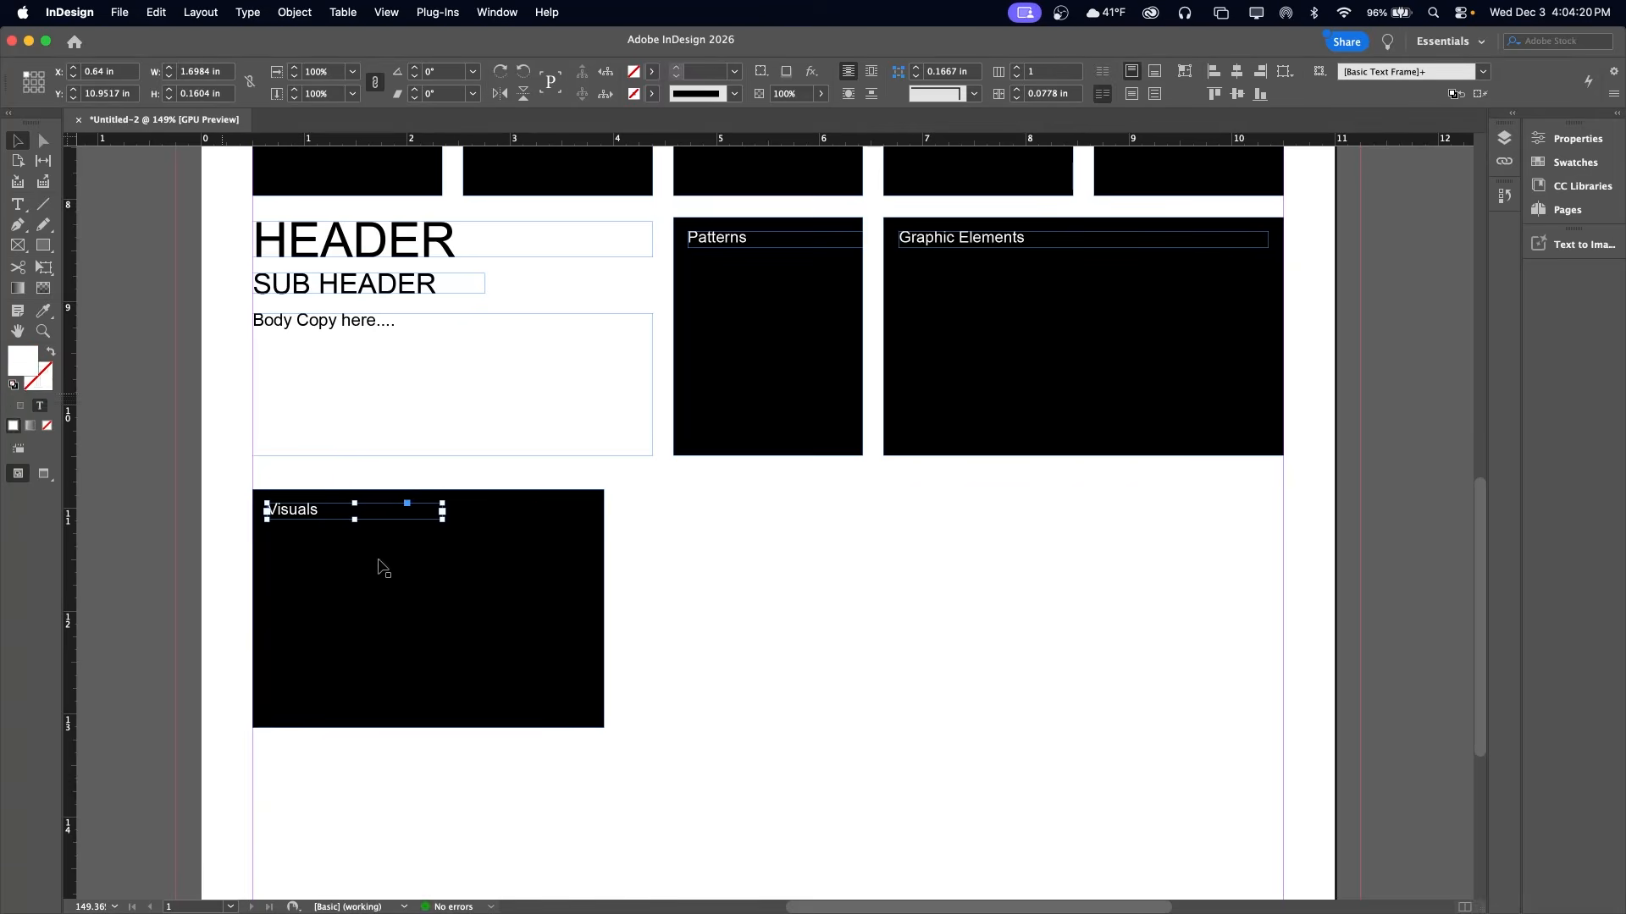
Arrange three black image blocks side by side across the margins below the typography row
{"action": "left_click_drag", "start_coordinate": [381, 563], "coordinate": [864, 650]}
{"action": "left_click_drag", "start_coordinate": [855, 630], "coordinate": [1146, 629]}
{"action": "left_click", "coordinate": [920, 615]}
{"action": "left_click_drag", "start_coordinate": [910, 608], "coordinate": [912, 608]}
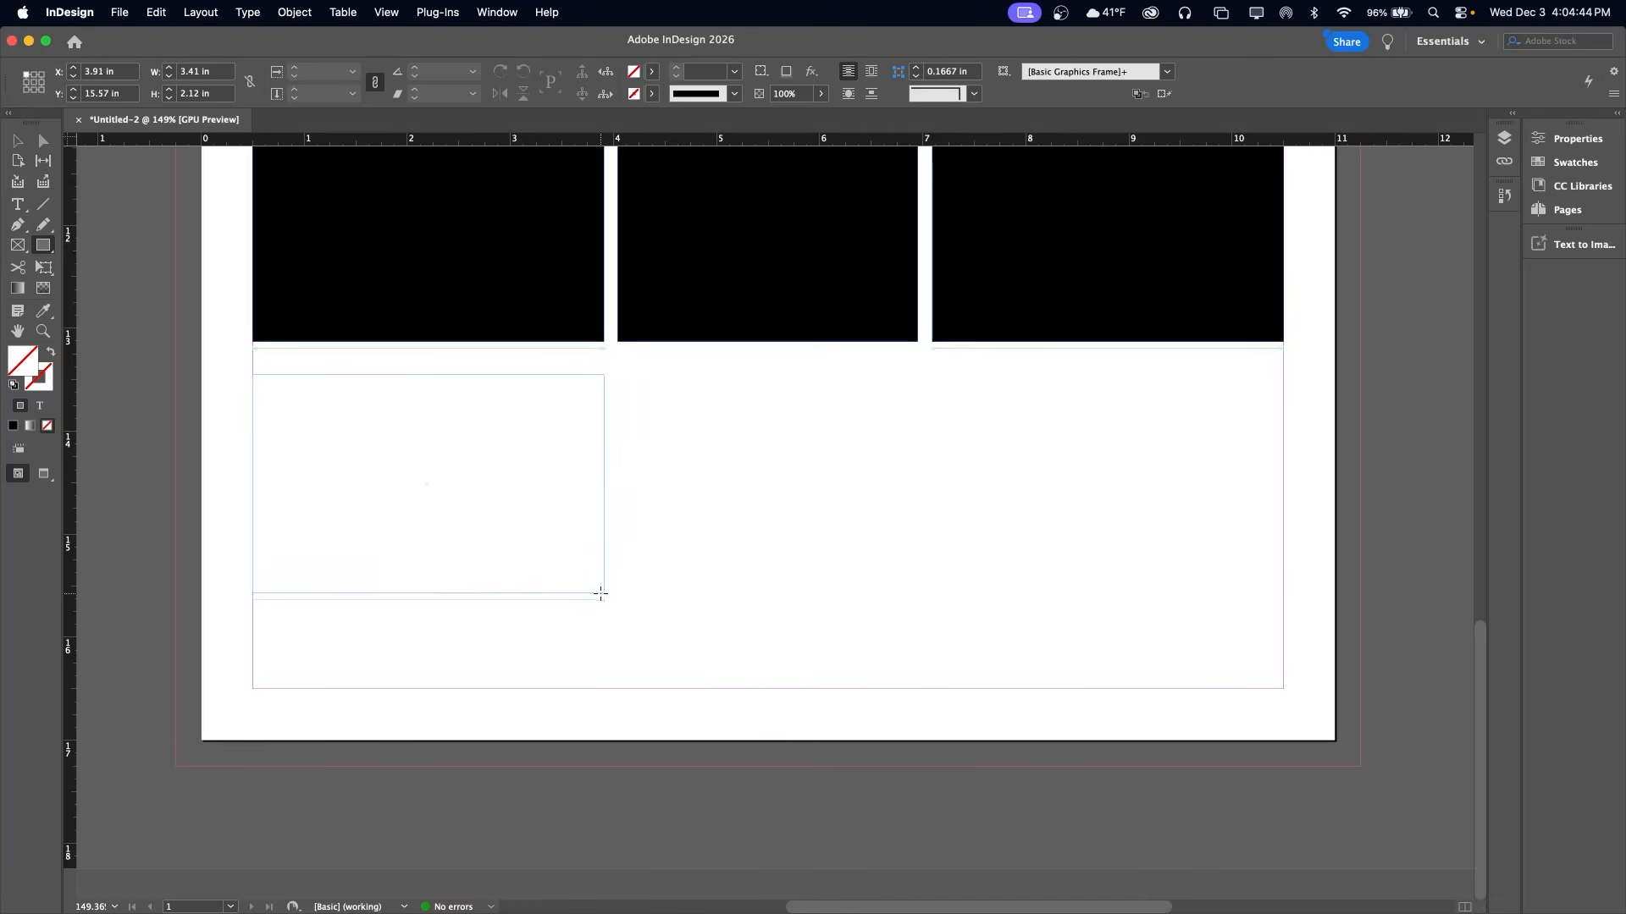
Draw a rectangle as wide as the first visuals block directly beneath it and match that block's black fill
{"action": "left_click_drag", "start_coordinate": [600, 594], "coordinate": [602, 594]}
{"action": "key", "text": "i"}
{"action": "left_click", "coordinate": [475, 277]}
{"action": "scroll", "coordinate": [472, 280], "scroll_direction": "up", "scroll_amount": 5}
Copy the Visuals label into the new lower block and change its text to Personal
{"action": "key", "text": "v"}
{"action": "left_click_drag", "start_coordinate": [413, 325], "coordinate": [412, 602]}
{"action": "double_click", "coordinate": [414, 602]}
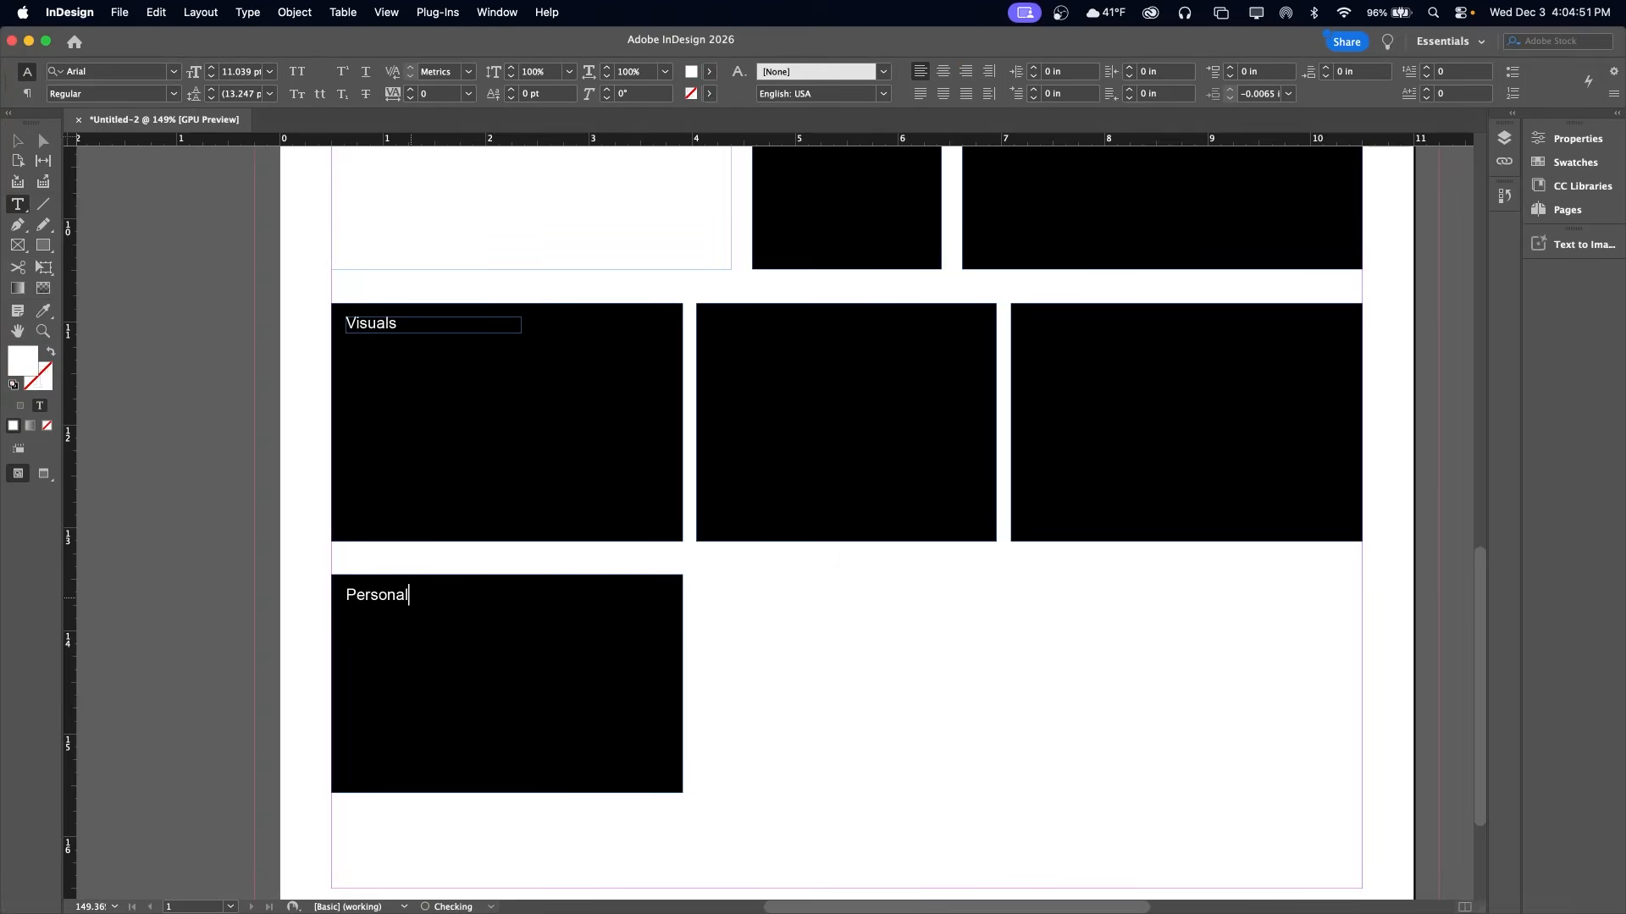
{"action": "key", "text": "super+a"}
{"action": "left_click", "coordinate": [18, 141]}
{"action": "key", "text": "Delete"}
{"action": "left_click_drag", "start_coordinate": [524, 648], "coordinate": [525, 628]}
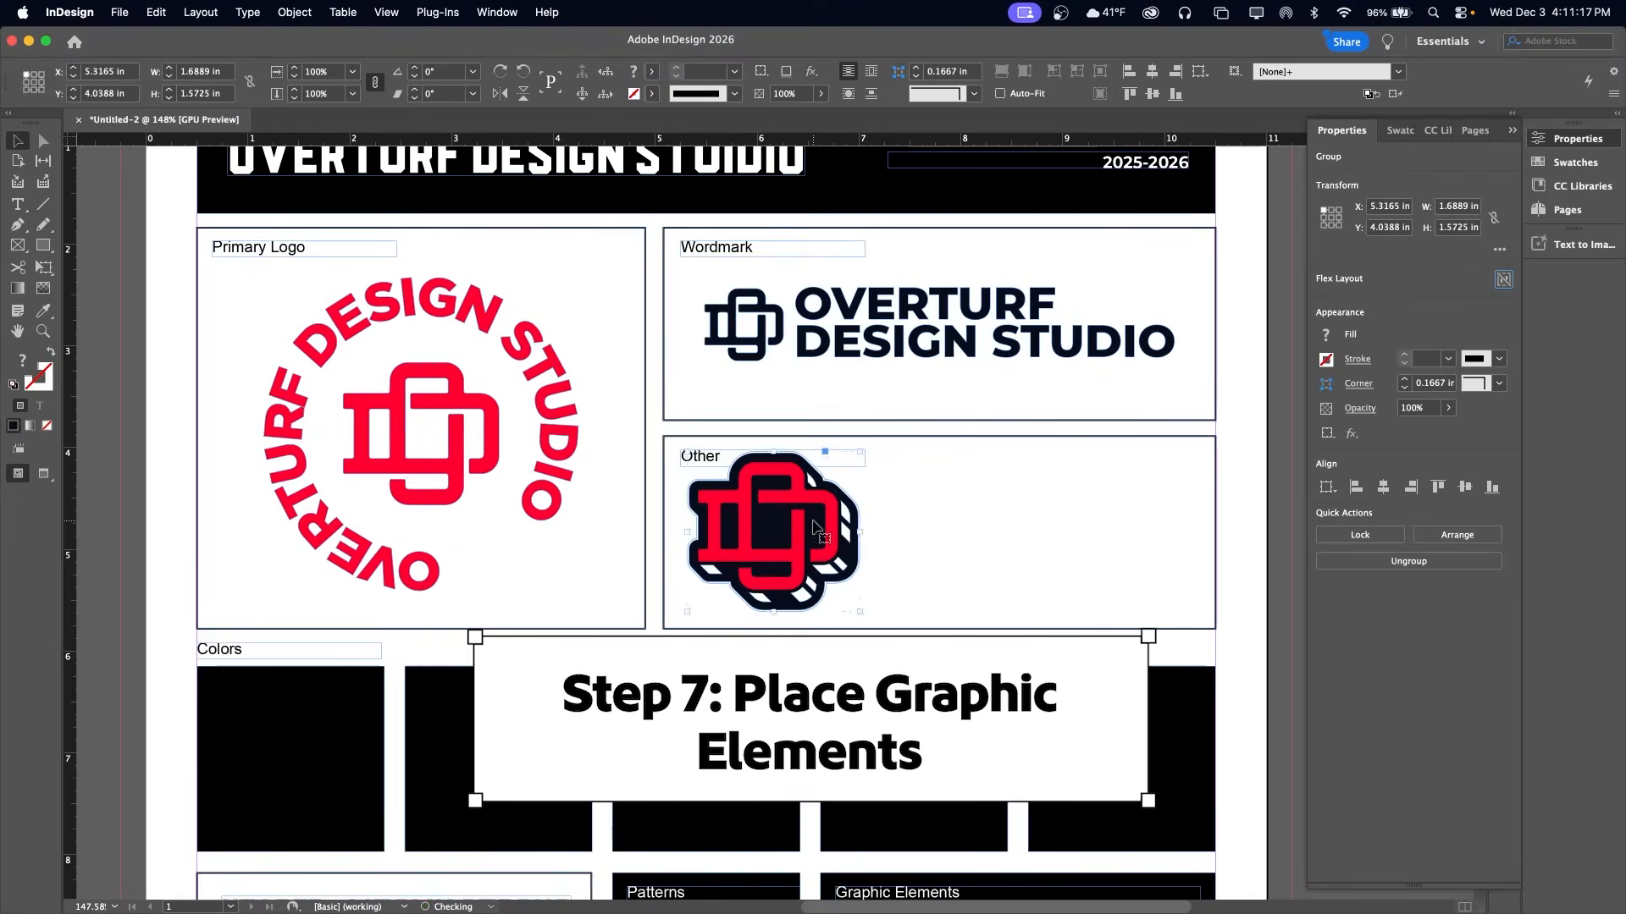
Bring the OD 3D and ODS Retro logos from Illustrator into the brand guide's Other block
{"action": "left_click_drag", "start_coordinate": [828, 454], "coordinate": [1139, 464]}
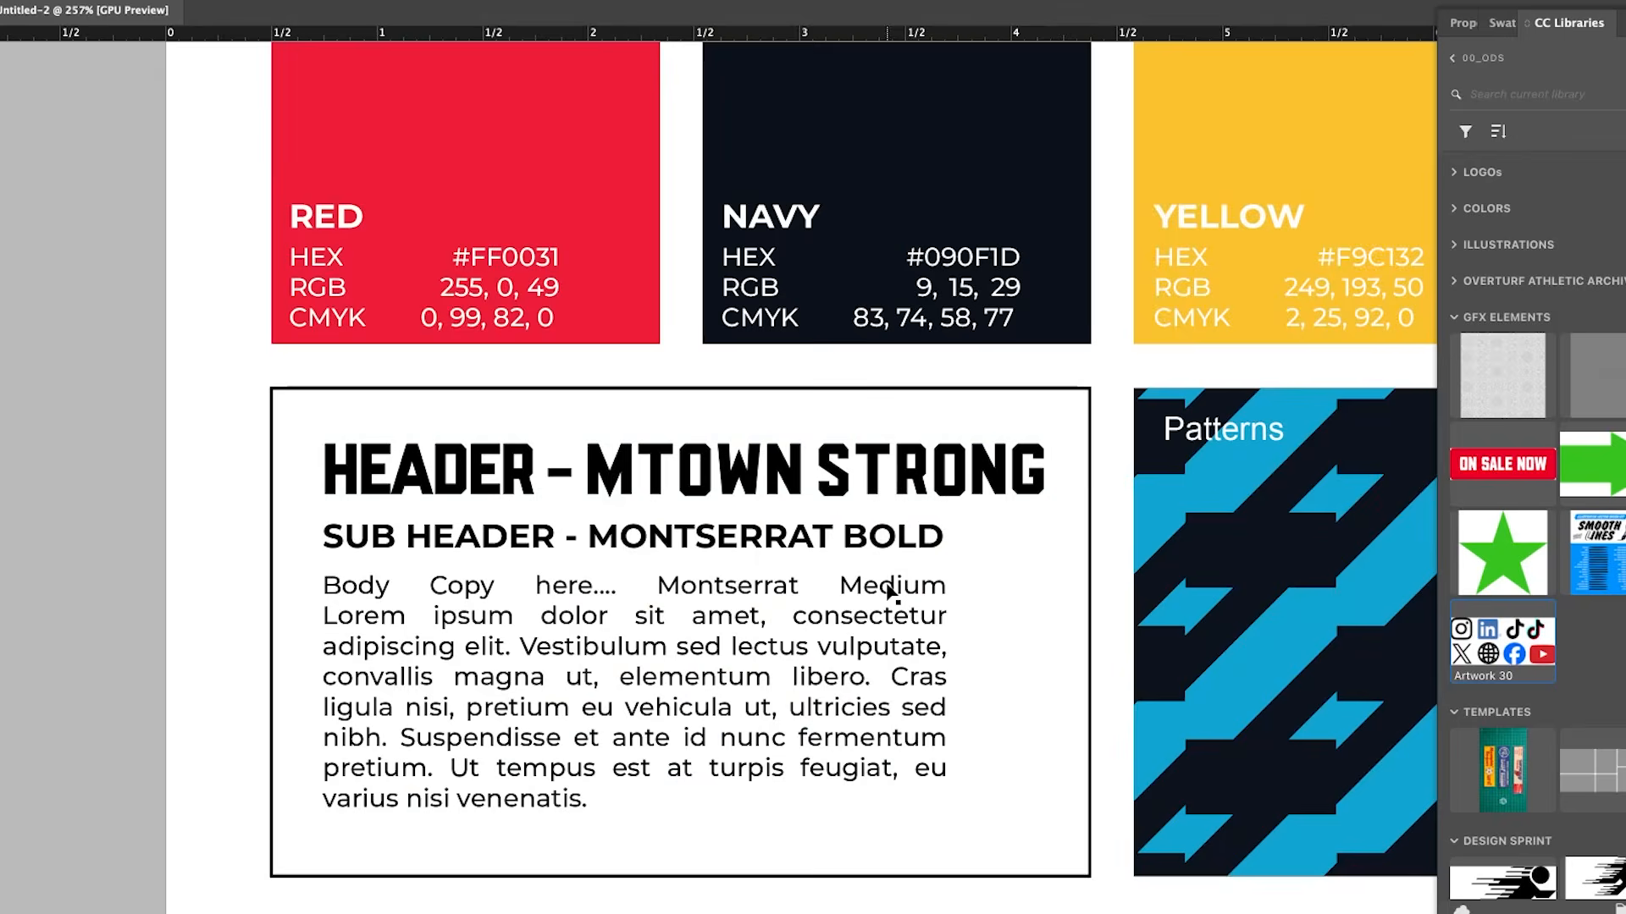
Resize and align the header, sub header and body copy frames to one shared width inside the typography block
{"action": "left_click_drag", "start_coordinate": [1046, 495], "coordinate": [946, 476]}
{"action": "left_click", "coordinate": [931, 537], "text": "shift"}
{"action": "left_click", "coordinate": [931, 588], "text": "shift"}
{"action": "left_click_drag", "start_coordinate": [949, 632], "coordinate": [1020, 632]}
{"action": "left_click_drag", "start_coordinate": [933, 464], "coordinate": [933, 474]}
{"action": "left_click_drag", "start_coordinate": [940, 462], "coordinate": [940, 484]}
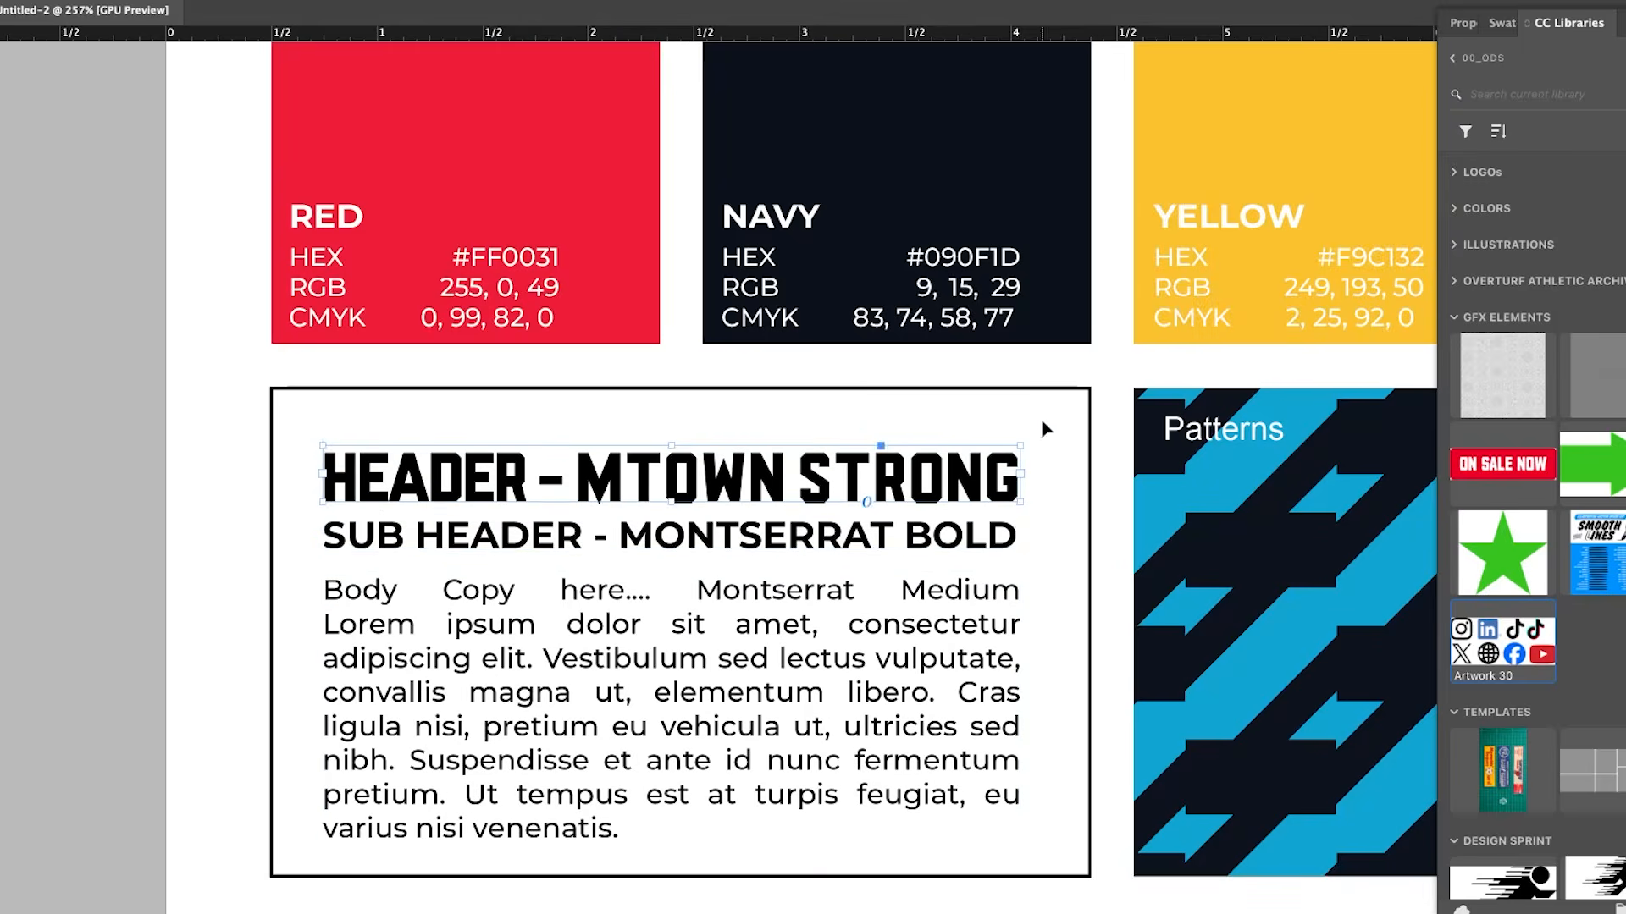
{"action": "left_click_drag", "start_coordinate": [1024, 652], "coordinate": [971, 652]}
{"action": "left_click_drag", "start_coordinate": [932, 635], "coordinate": [941, 661]}
Copy the Colors label down into the typography block as its Typography label and nudge both labels slightly inward
{"action": "scroll", "coordinate": [1111, 383], "scroll_direction": "up", "scroll_amount": 5}
{"action": "scroll", "coordinate": [352, 392], "scroll_direction": "down", "scroll_amount": 1}
{"action": "left_click_drag", "start_coordinate": [352, 288], "coordinate": [352, 784]}
{"action": "left_click_drag", "start_coordinate": [375, 787], "coordinate": [392, 788]}
{"action": "left_click_drag", "start_coordinate": [338, 286], "coordinate": [357, 286]}
{"action": "left_click", "coordinate": [345, 790]}
Move the typography text up slightly and fill its block with the teal brand color
{"action": "scroll", "coordinate": [344, 550], "scroll_direction": "down", "scroll_amount": 5}
{"action": "left_click_drag", "start_coordinate": [341, 414], "coordinate": [669, 593]}
{"action": "left_click_drag", "start_coordinate": [669, 478], "coordinate": [669, 453]}
{"action": "left_click", "coordinate": [410, 348]}
{"action": "scroll", "coordinate": [908, 339], "scroll_direction": "up", "scroll_amount": 4}
{"action": "scroll", "coordinate": [908, 338], "scroll_direction": "right", "scroll_amount": 8}
{"action": "key", "text": "i"}
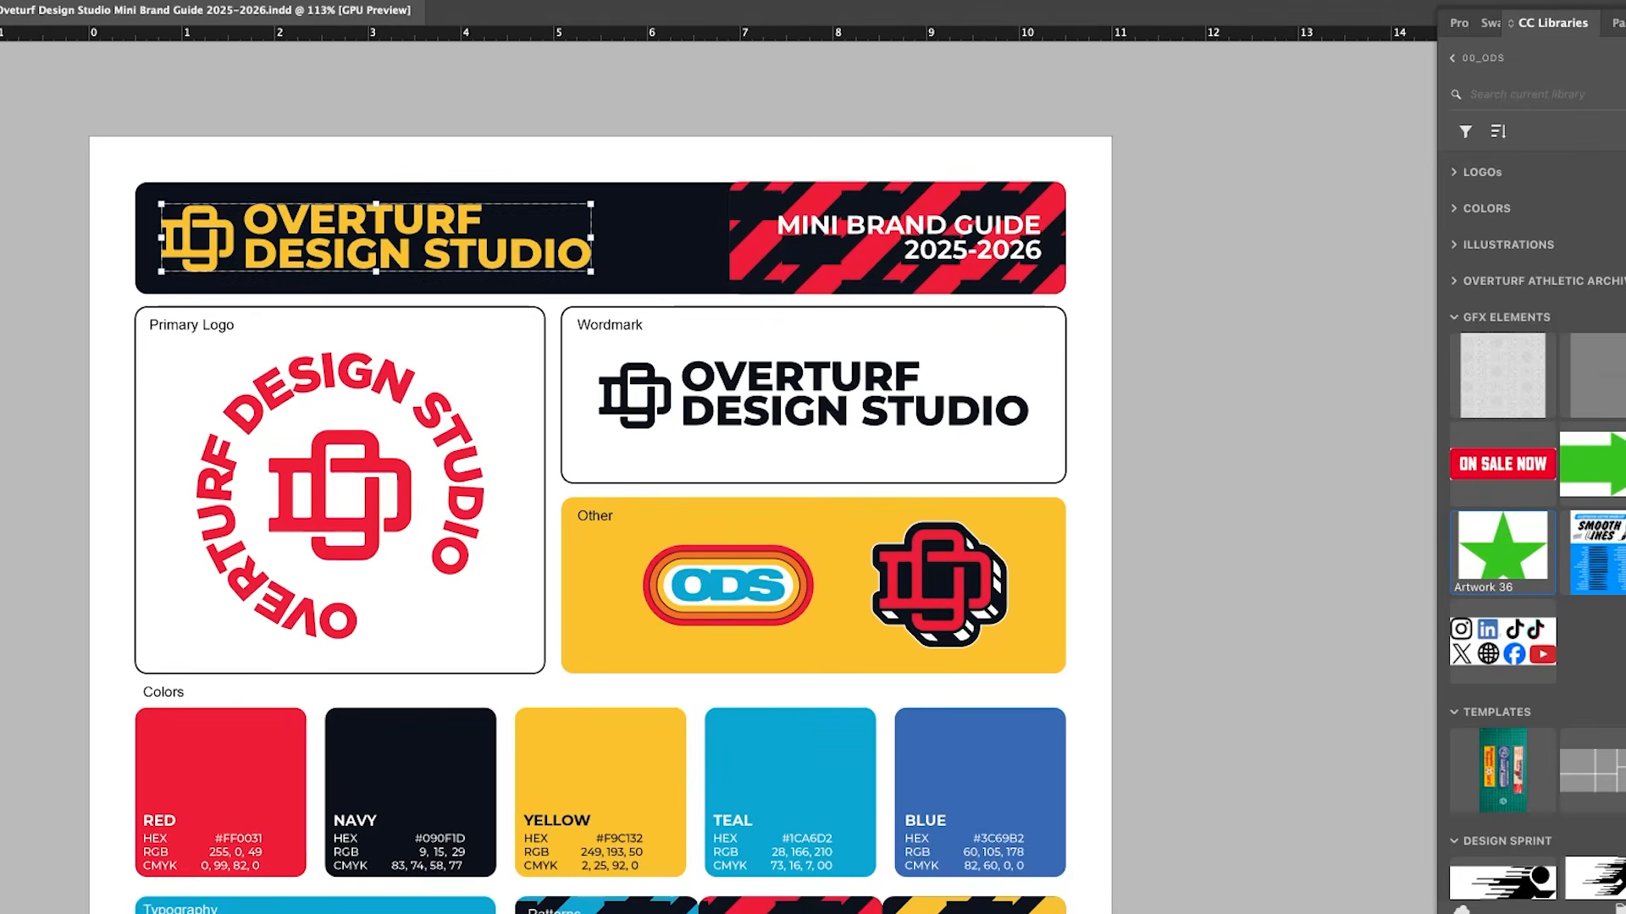
Deselect everything and review the mini brand guide from header to footer
{"action": "key", "text": "super+shift+a"}
{"action": "scroll", "coordinate": [327, 214], "scroll_direction": "down", "scroll_amount": 4}
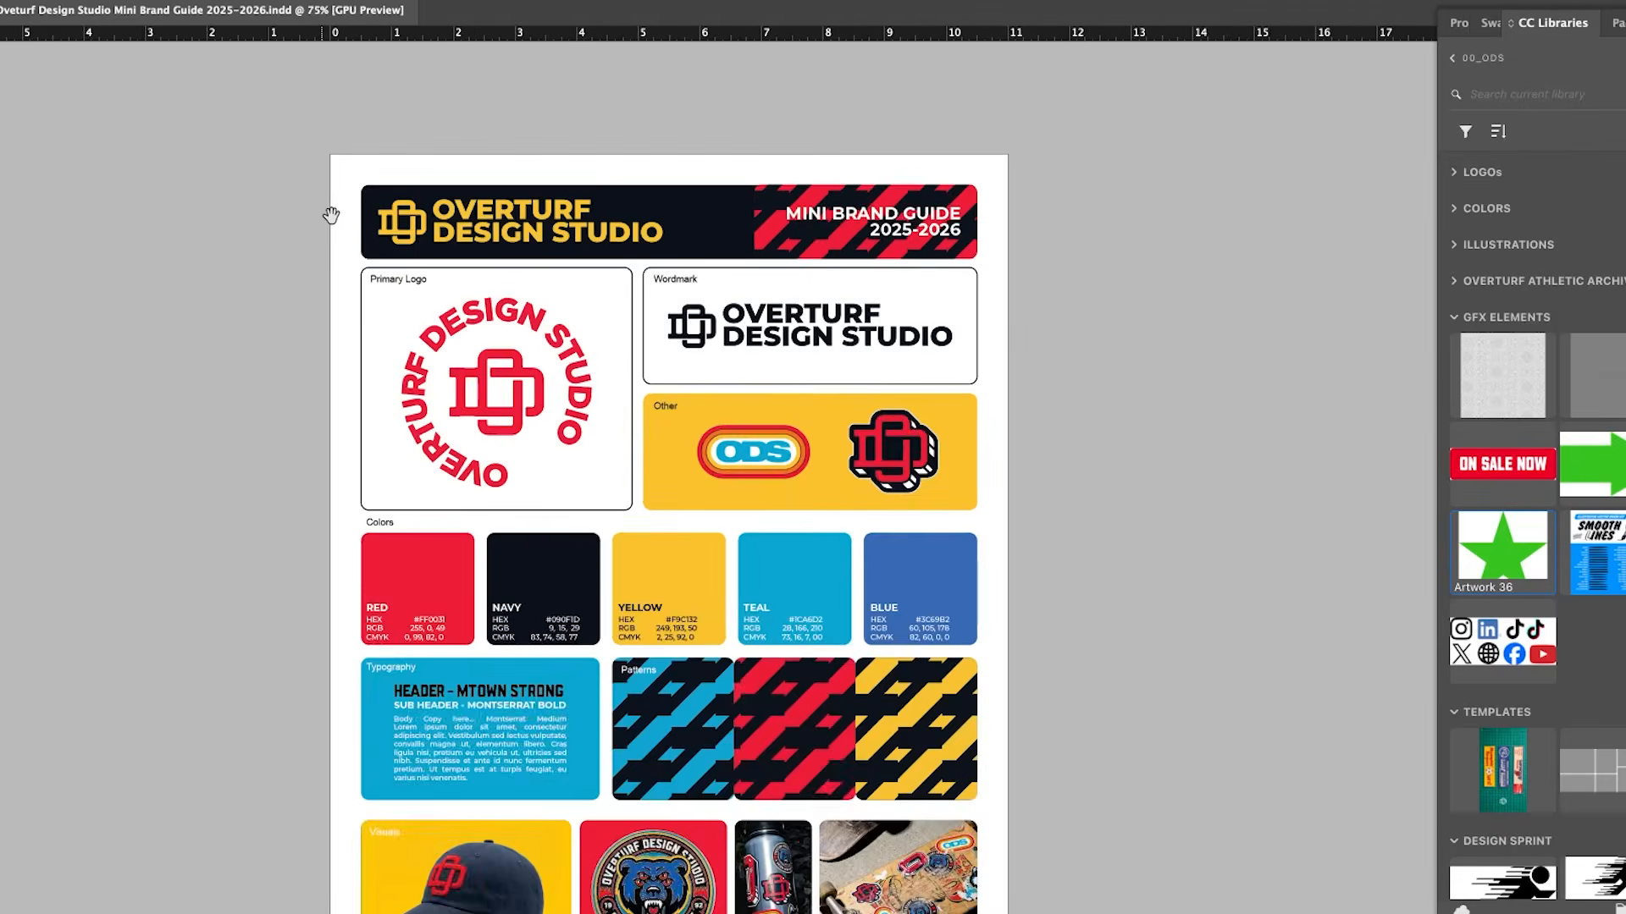
{"action": "scroll", "coordinate": [652, 330], "scroll_direction": "up", "scroll_amount": 5}
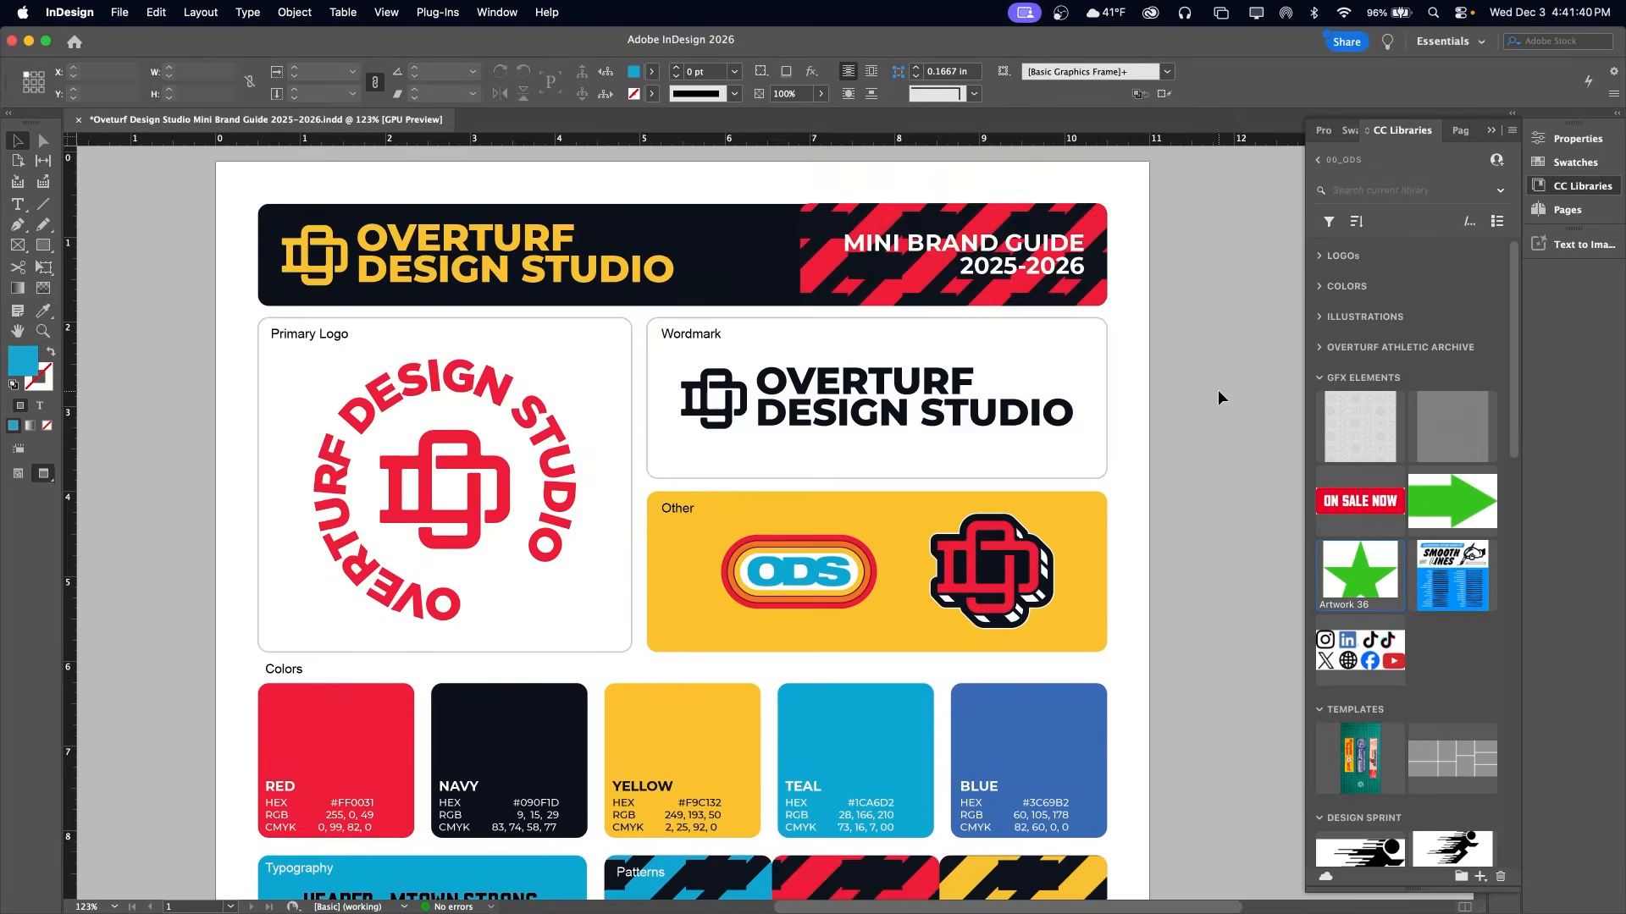
{"action": "scroll", "coordinate": [1218, 390], "scroll_direction": "down", "scroll_amount": 6}
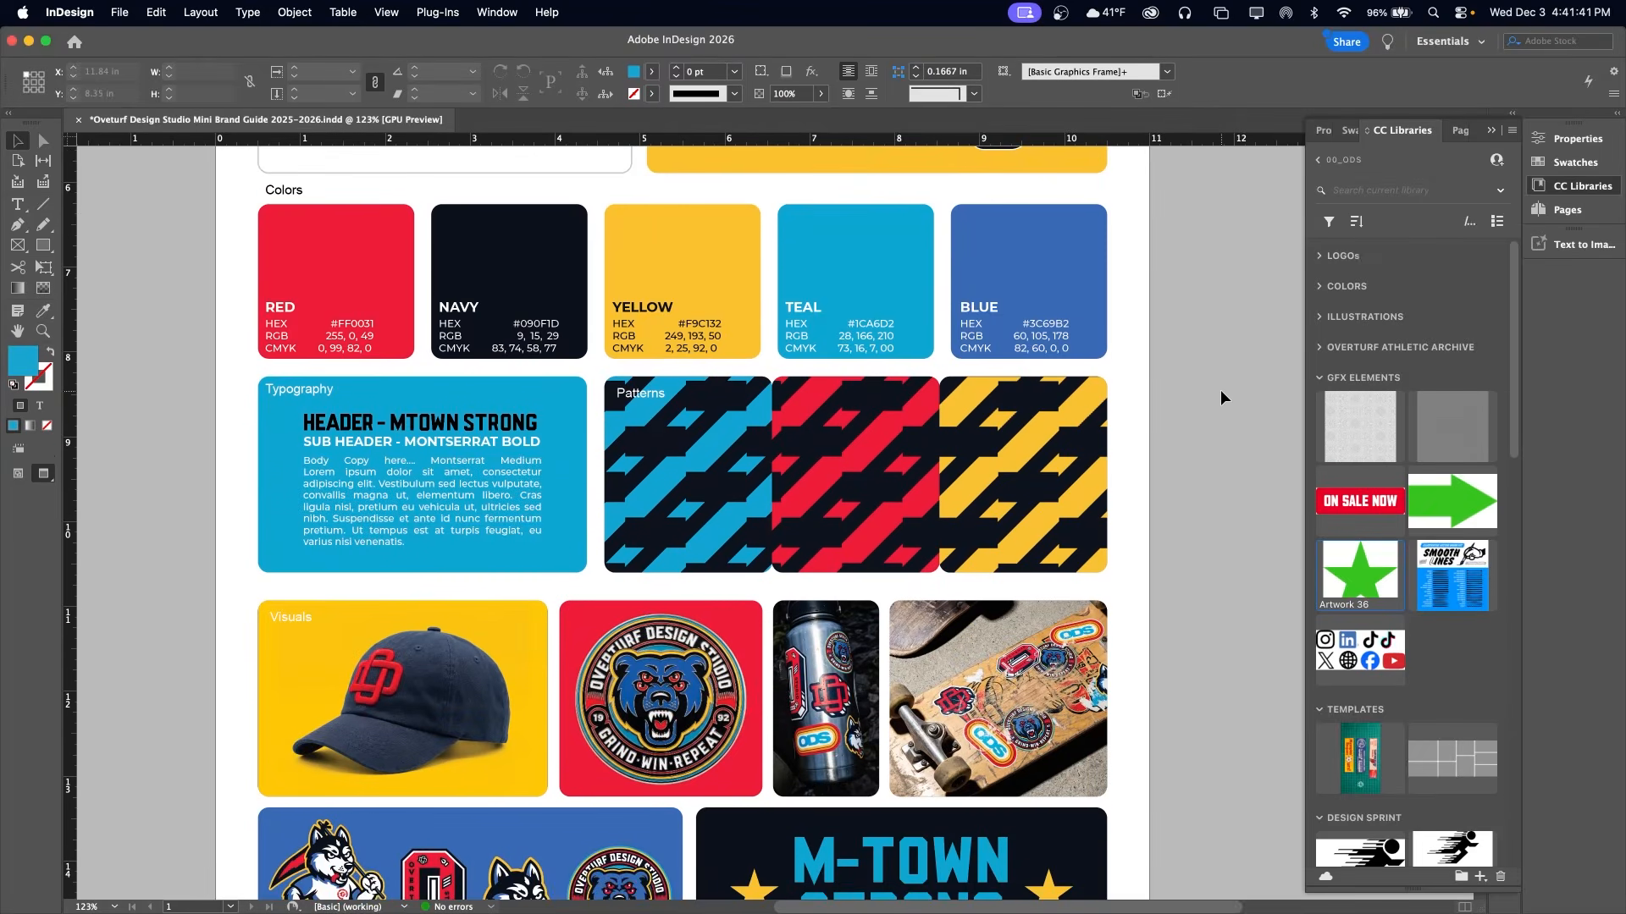
{"action": "scroll", "coordinate": [1221, 396], "scroll_direction": "down", "scroll_amount": 5}
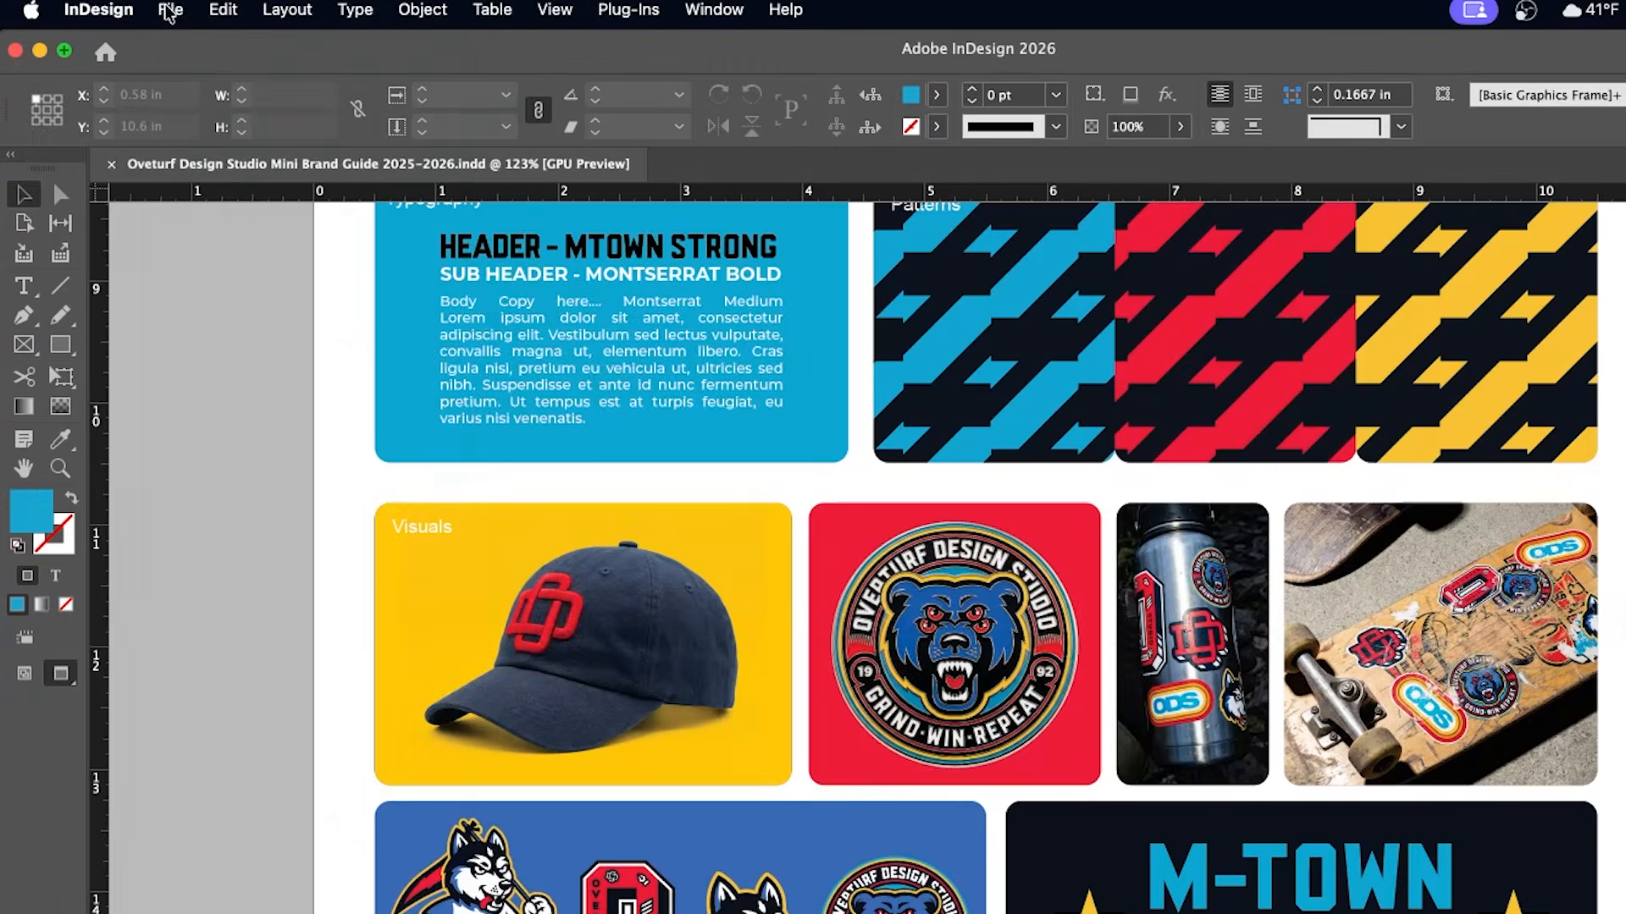
Check the brand guide's document setup settings
{"action": "left_click", "coordinate": [120, 12]}
{"action": "left_click", "coordinate": [225, 590]}
{"action": "left_click", "coordinate": [991, 706]}
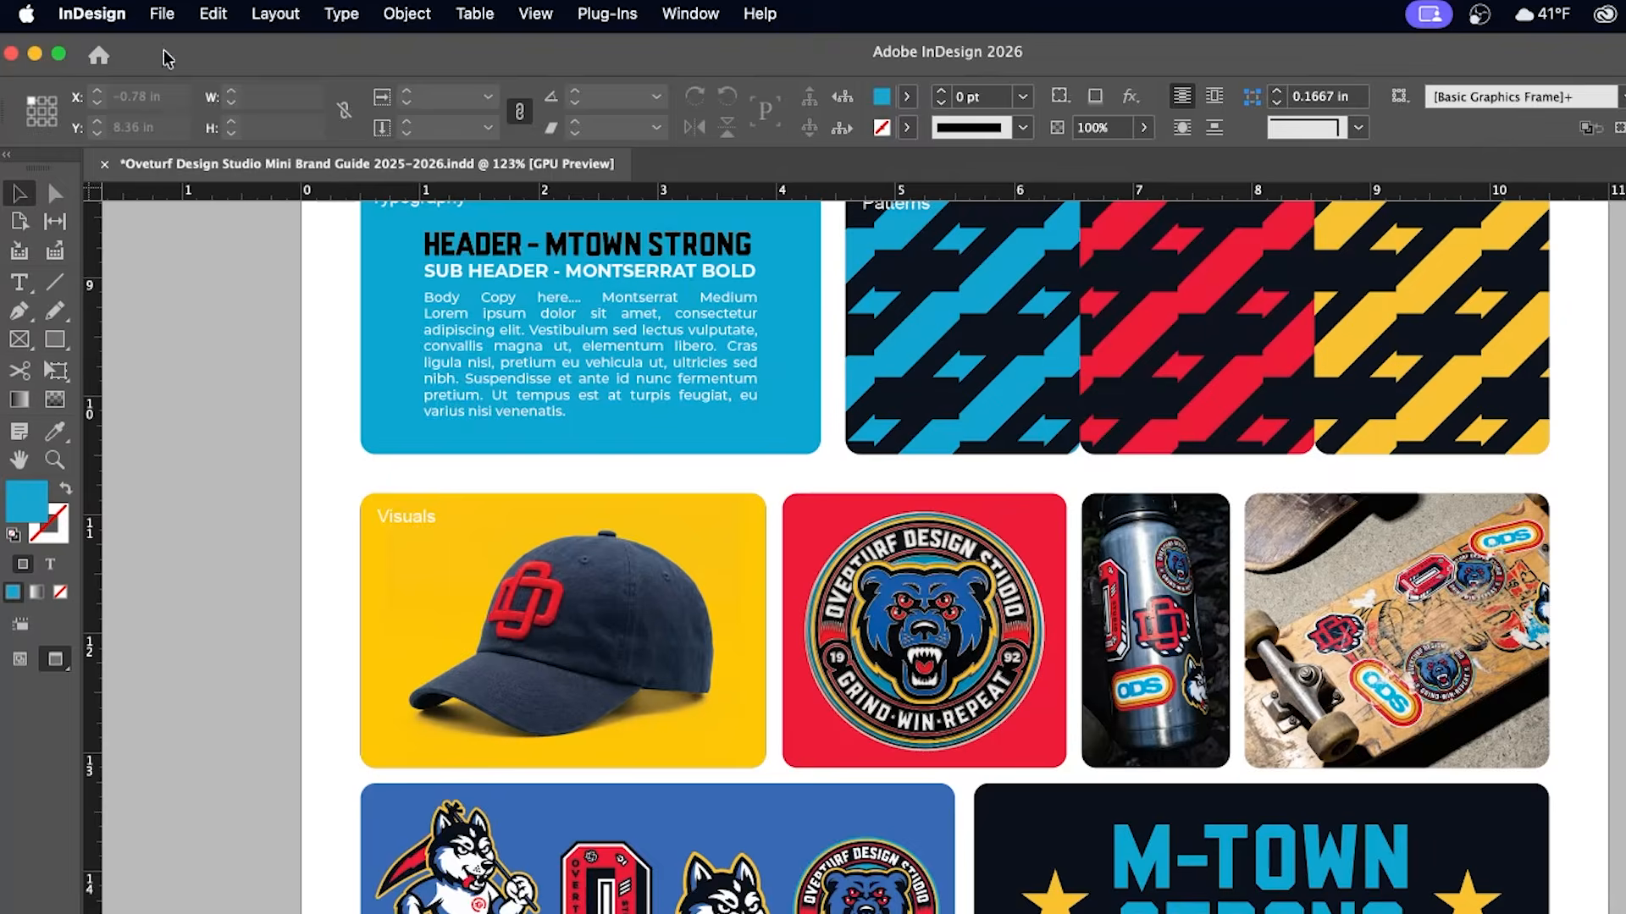
Open the print settings for the brand guide and go through their categories, returning to the general options
{"action": "left_click", "coordinate": [160, 12]}
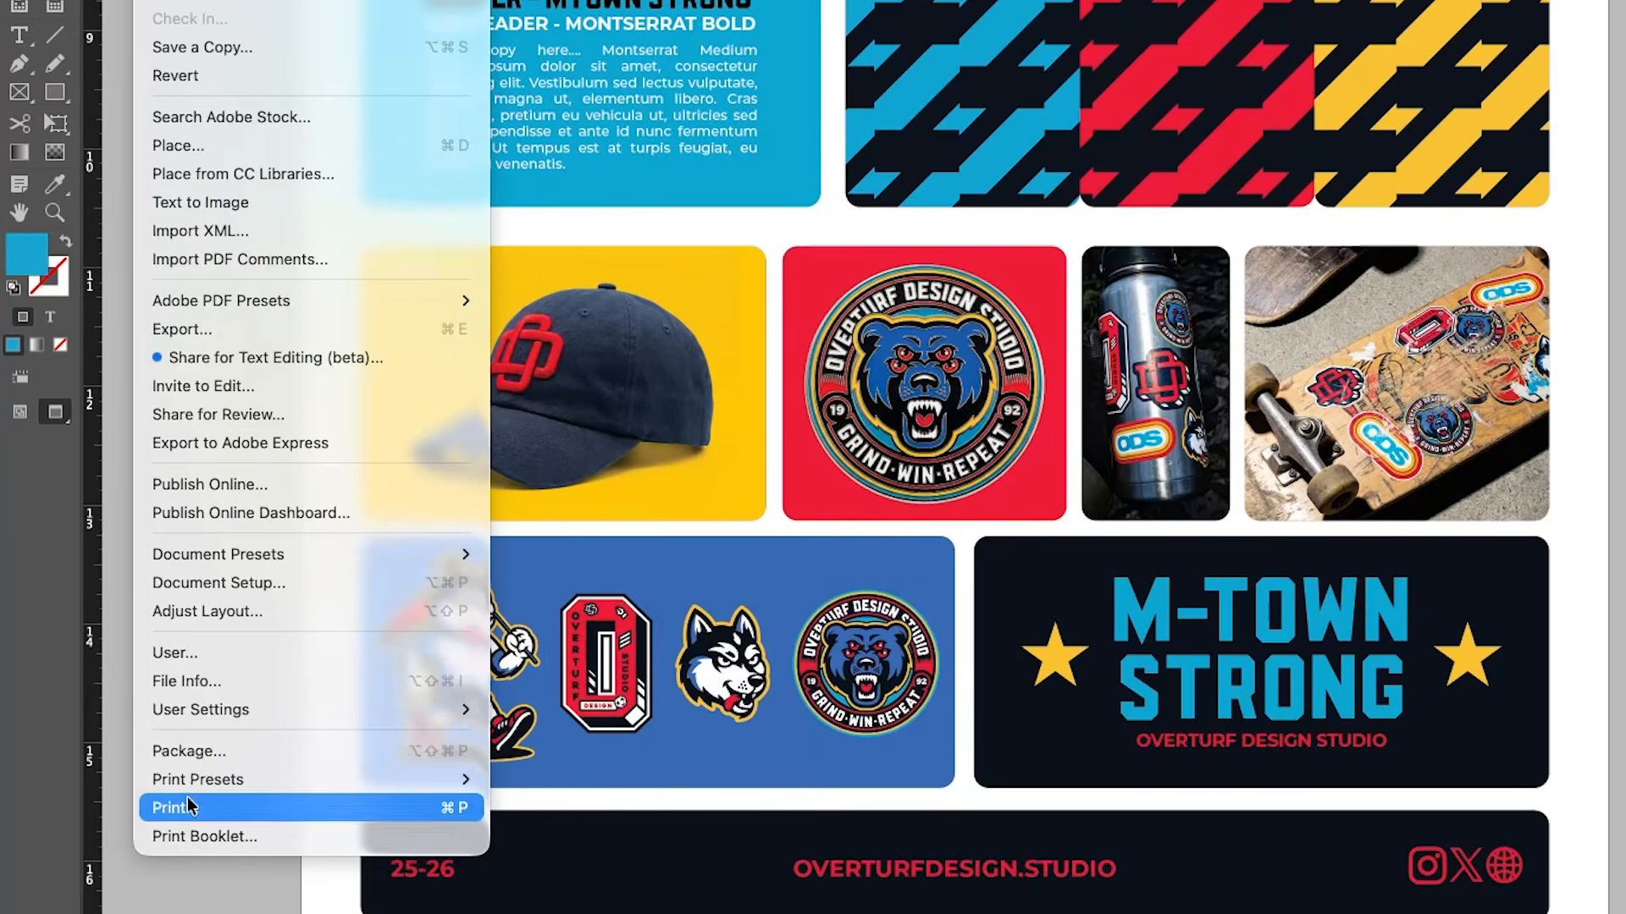
{"action": "left_click", "coordinate": [194, 804]}
{"action": "left_click", "coordinate": [525, 243]}
{"action": "left_click", "coordinate": [537, 272]}
{"action": "left_click", "coordinate": [534, 304]}
{"action": "left_click", "coordinate": [537, 336]}
{"action": "left_click", "coordinate": [529, 365]}
{"action": "left_click", "coordinate": [500, 211]}
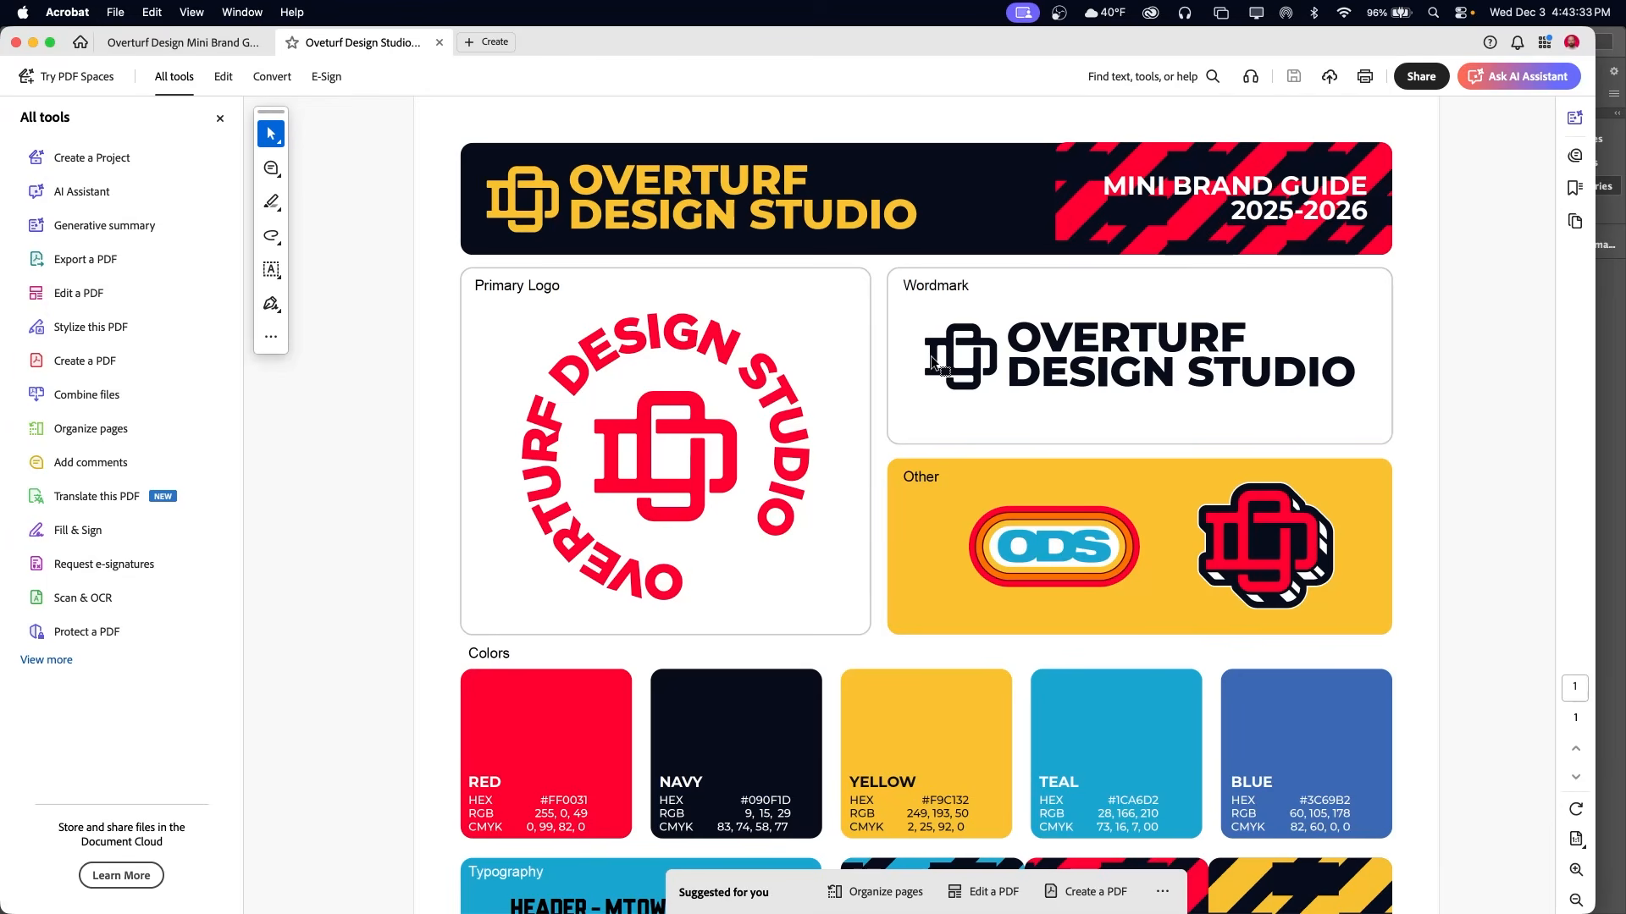
Switch to Acrobat and look through the exported brand guide PDF, checking its logos, colors and remaining sections
{"action": "scroll", "coordinate": [931, 360], "scroll_direction": "down", "scroll_amount": 5}
{"action": "scroll", "coordinate": [931, 359], "scroll_direction": "down", "scroll_amount": 6}
{"action": "scroll", "coordinate": [931, 360], "scroll_direction": "down", "scroll_amount": 5}
{"action": "scroll", "coordinate": [933, 356], "scroll_direction": "down", "scroll_amount": 1}
{"action": "scroll", "coordinate": [933, 356], "scroll_direction": "down", "scroll_amount": 2}
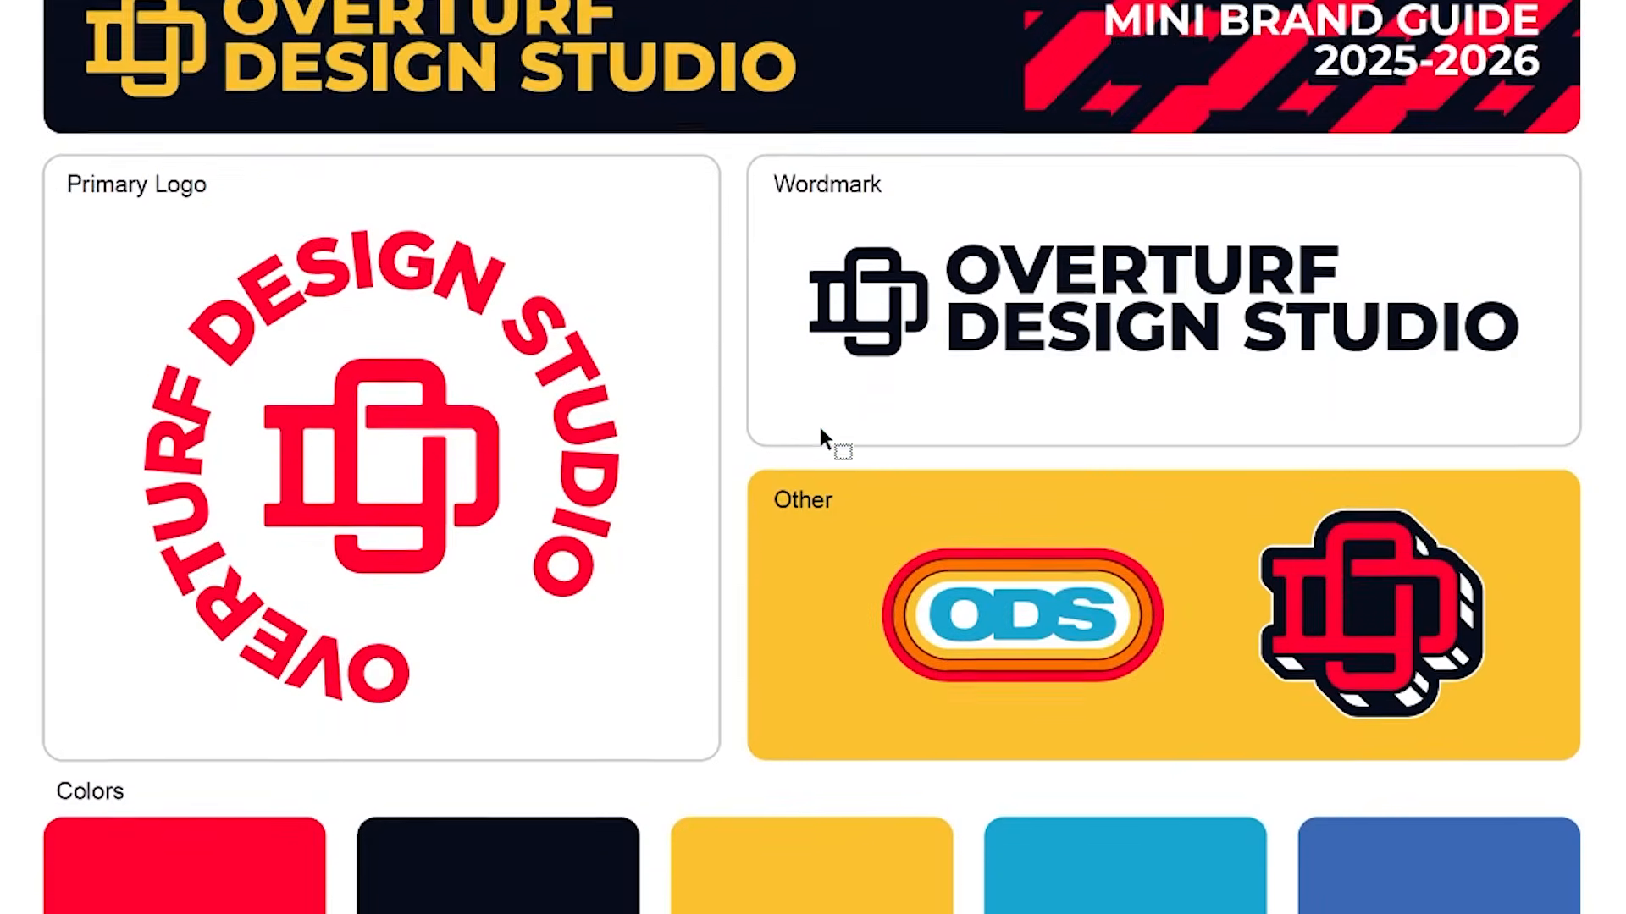
{"action": "scroll", "coordinate": [820, 434], "scroll_direction": "down", "scroll_amount": 3}
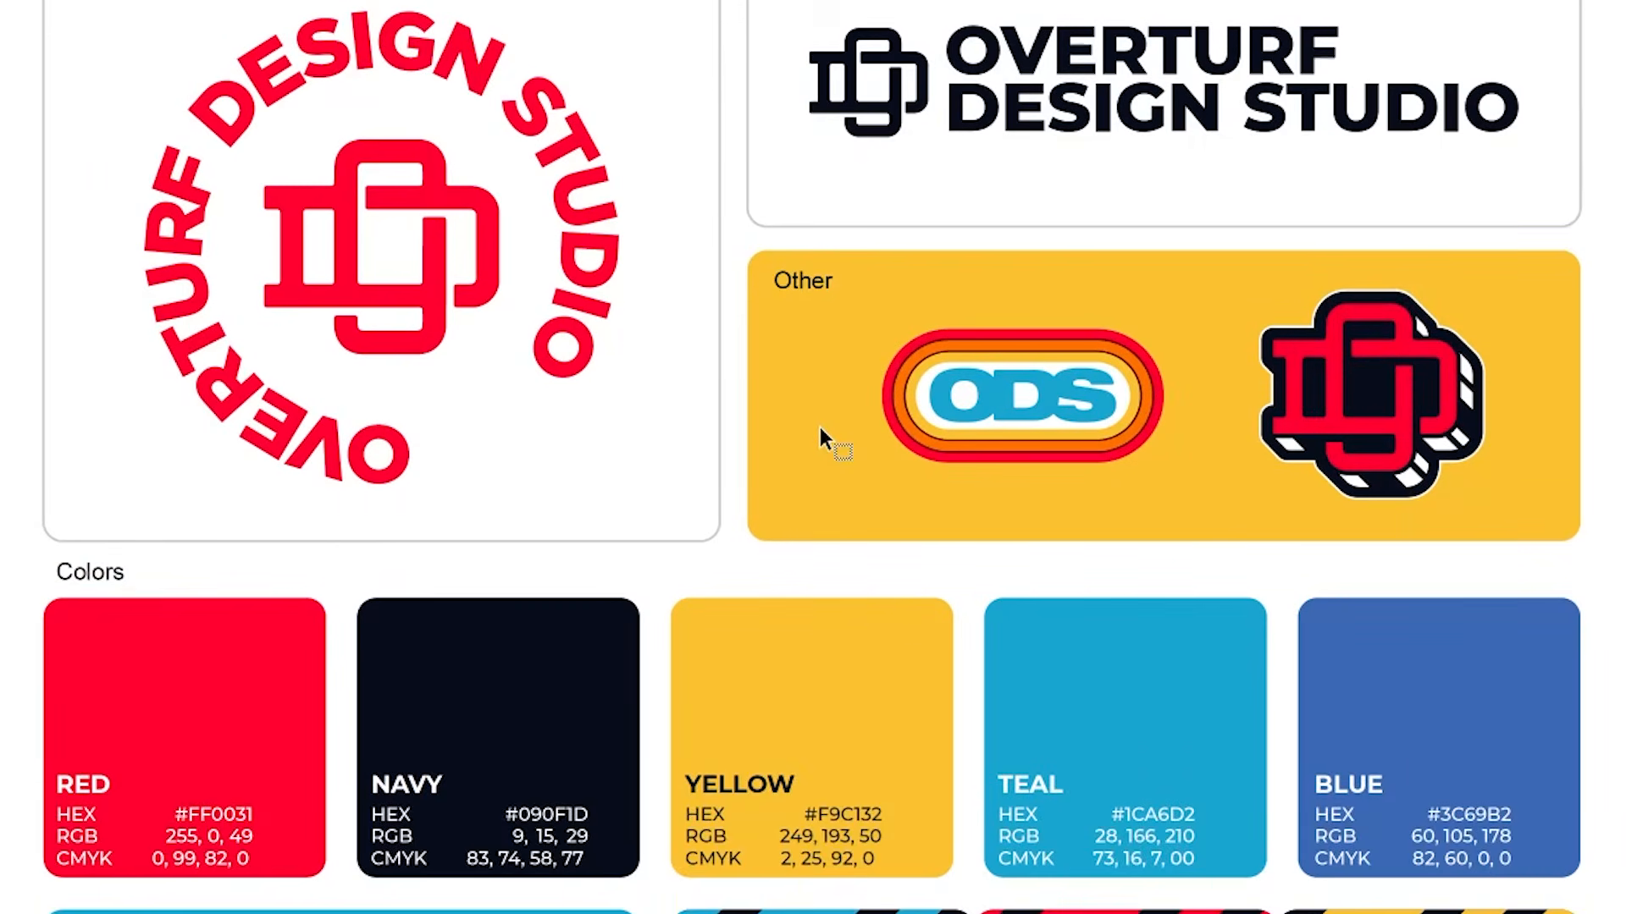
{"action": "scroll", "coordinate": [820, 433], "scroll_direction": "down", "scroll_amount": 2}
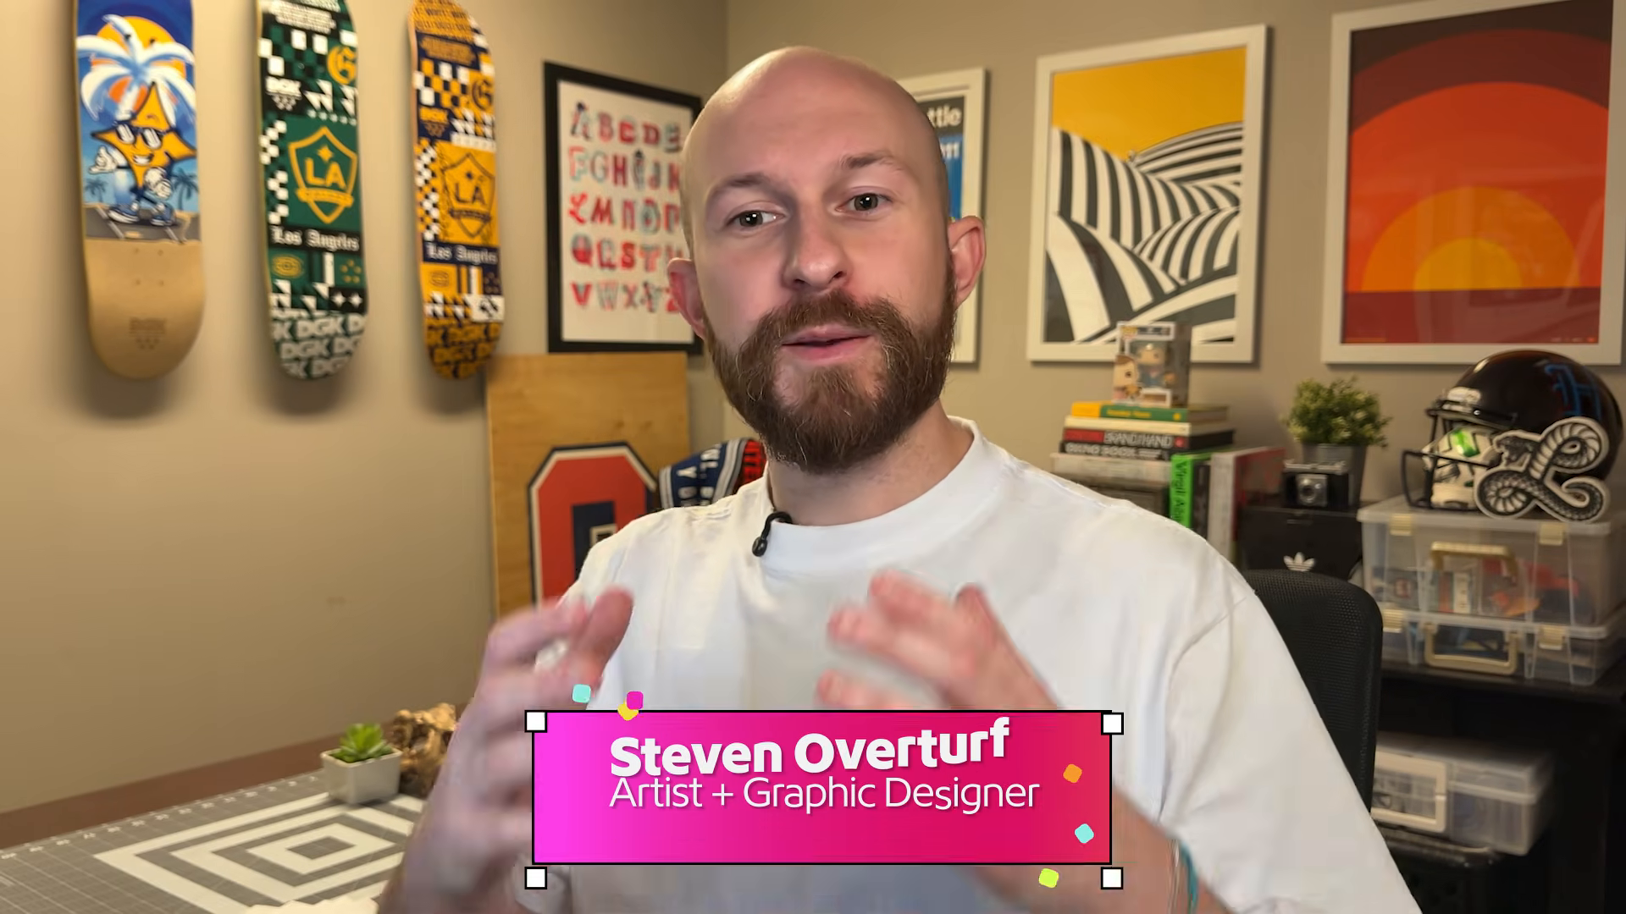